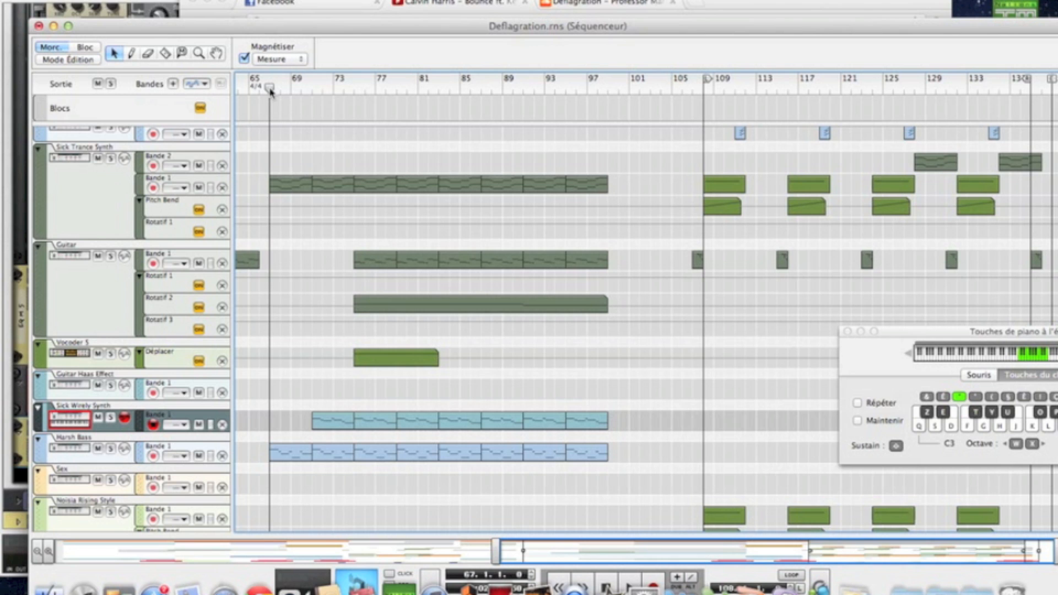
Step: Play the song with the Sick Wirely Synth track soloed, restarting near bar 71
key(space)
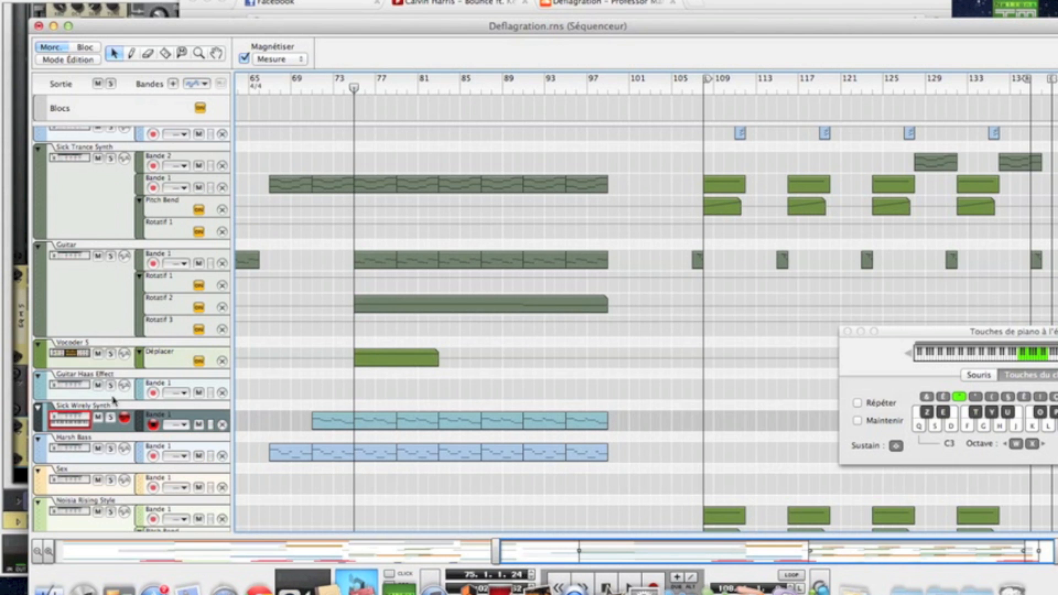
click(110, 417)
click(312, 88)
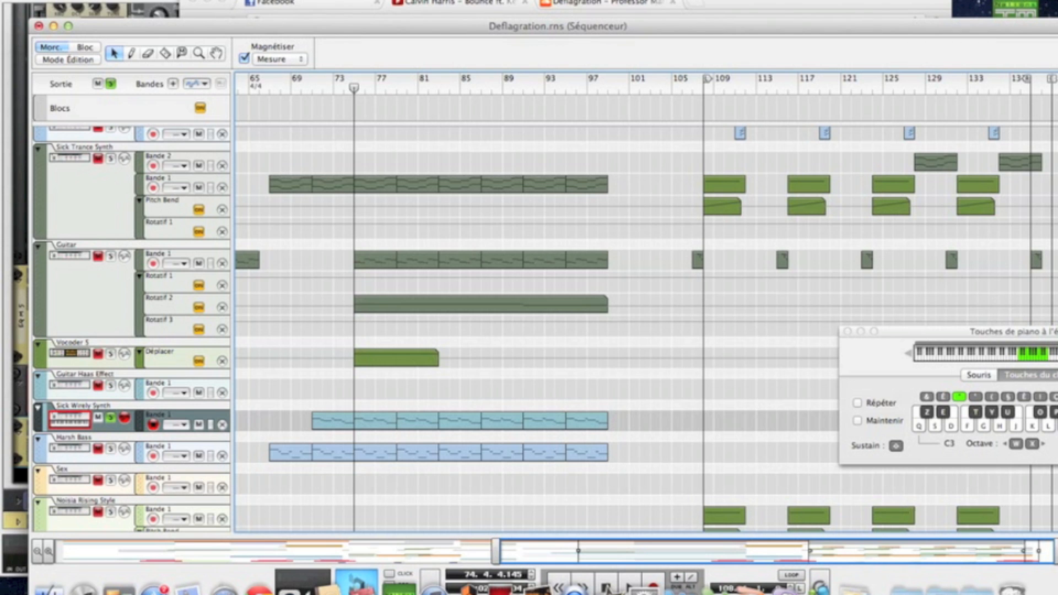
click(102, 0)
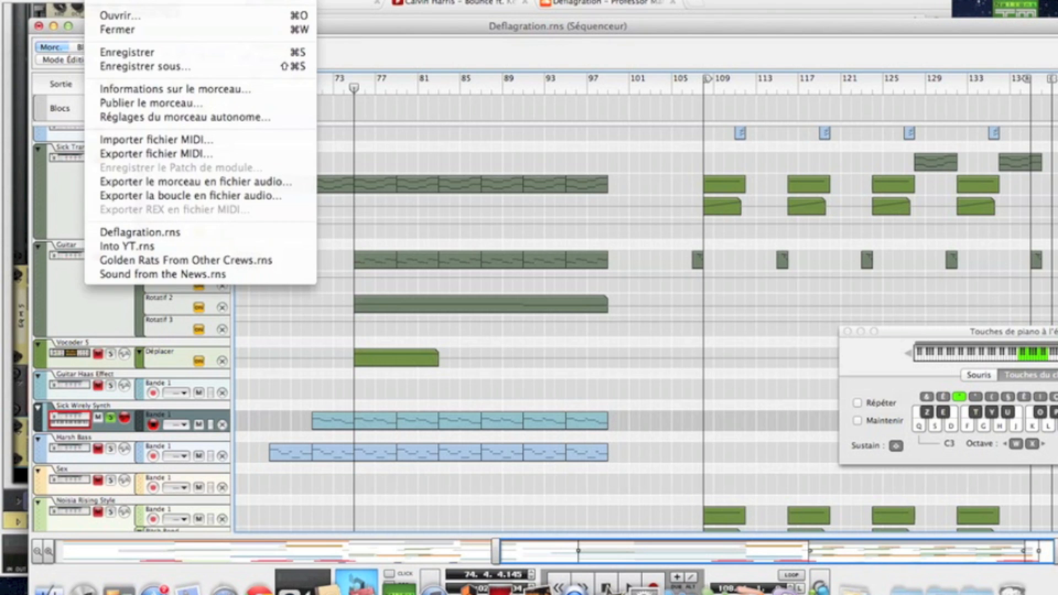
Step: Create a new Combinator below the reMix mixer via Créer > Combinator
click(122, 1)
scroll(439, 160, down, 15)
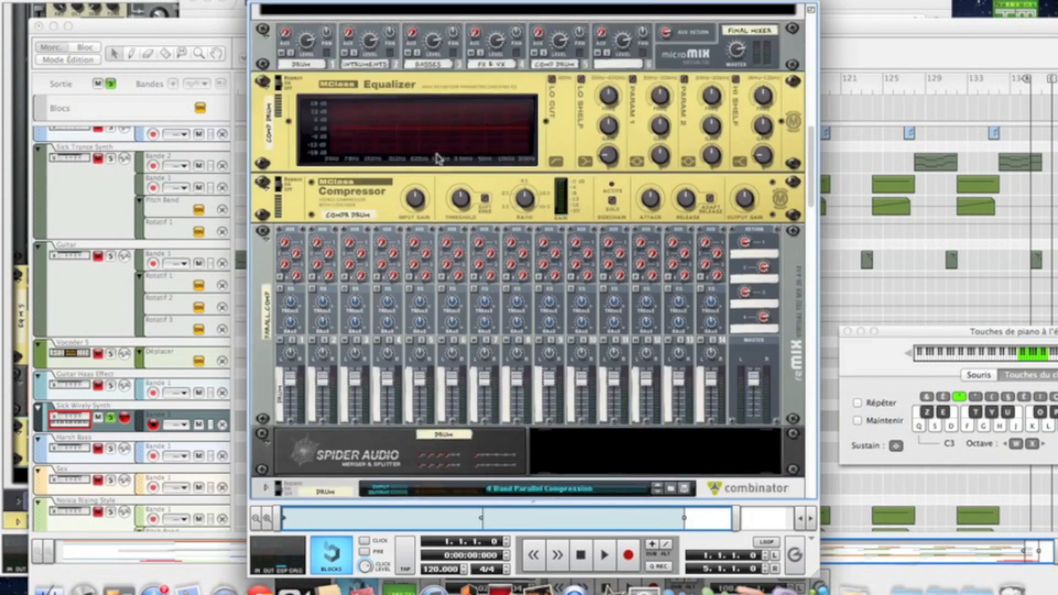
scroll(438, 158, down, 15)
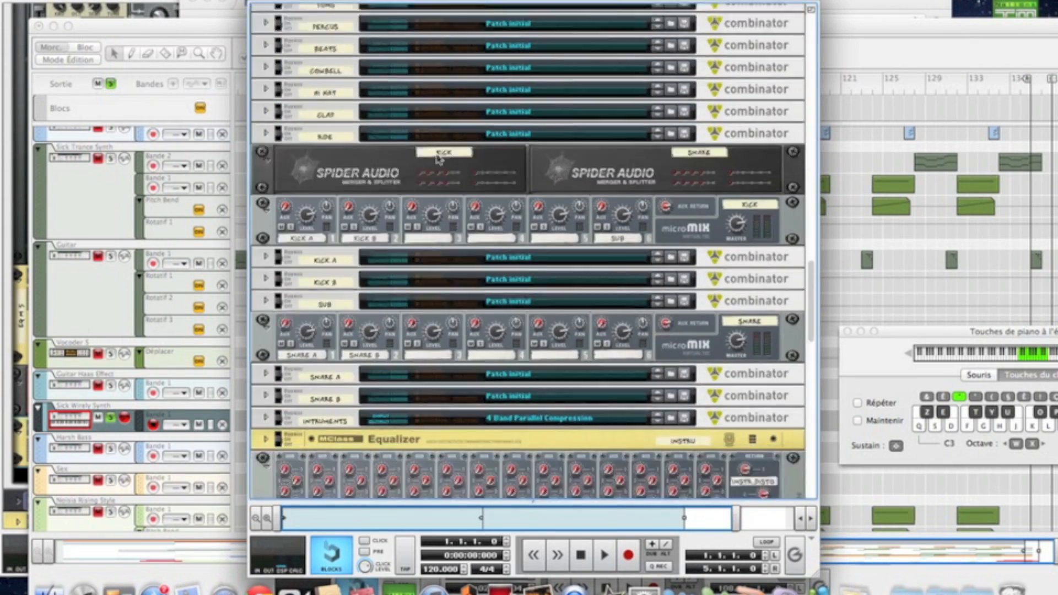
right_click(770, 350)
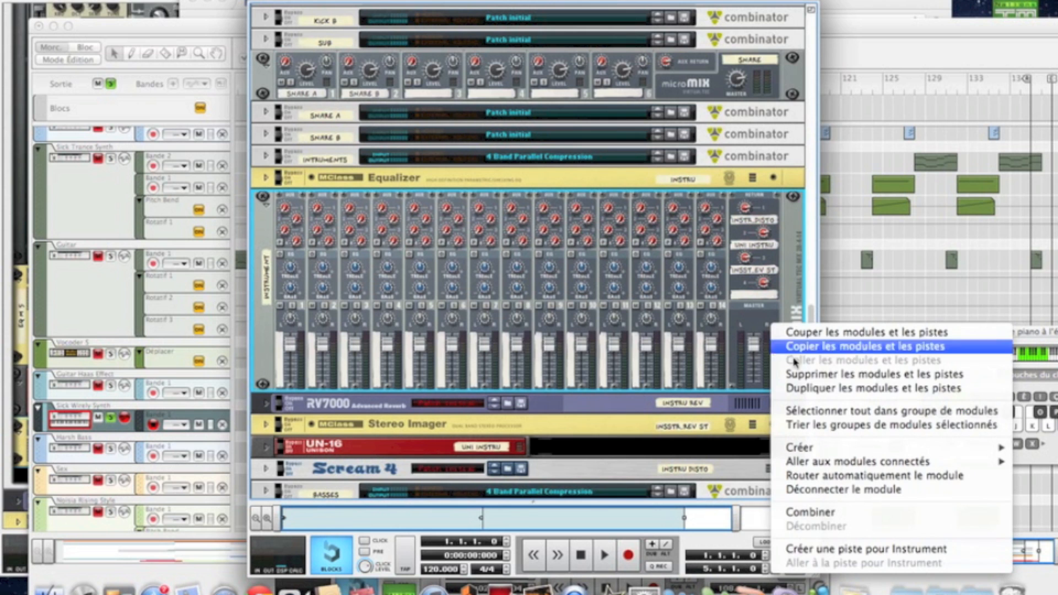
mouse_move(810, 448)
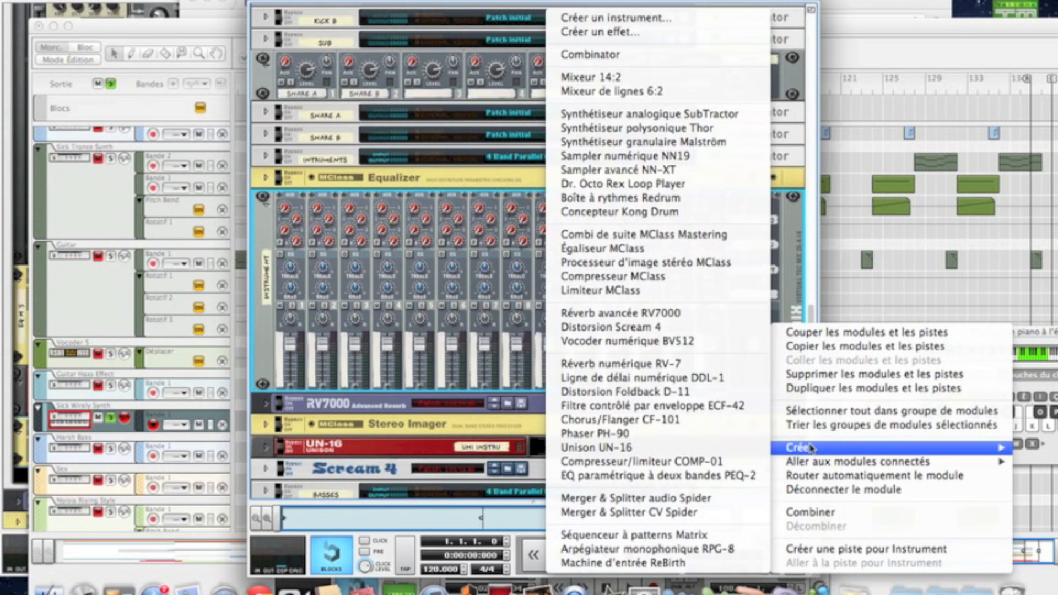
click(594, 55)
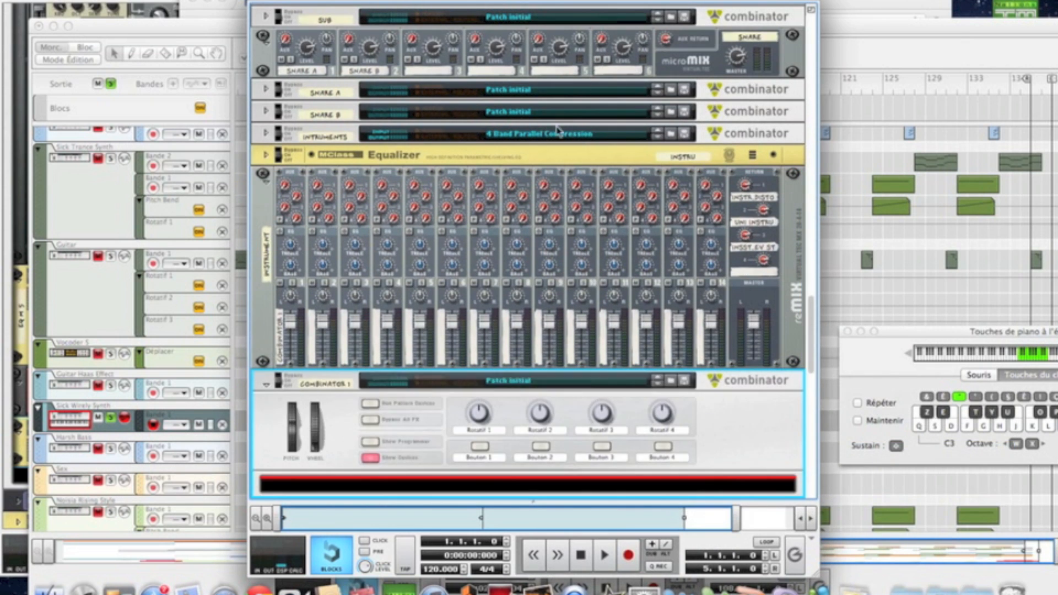
Step: Rename the new Combinator to 'Calvin Bounce'
scroll(385, 233, down, 4)
double_click(339, 281)
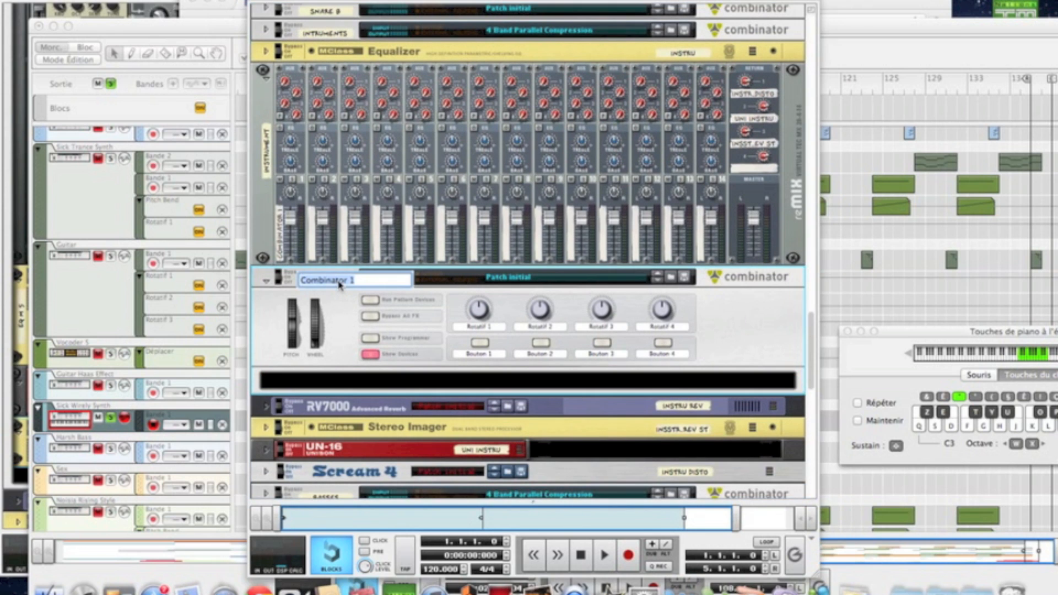
text(C)
text(alvin Bound)
key(Return)
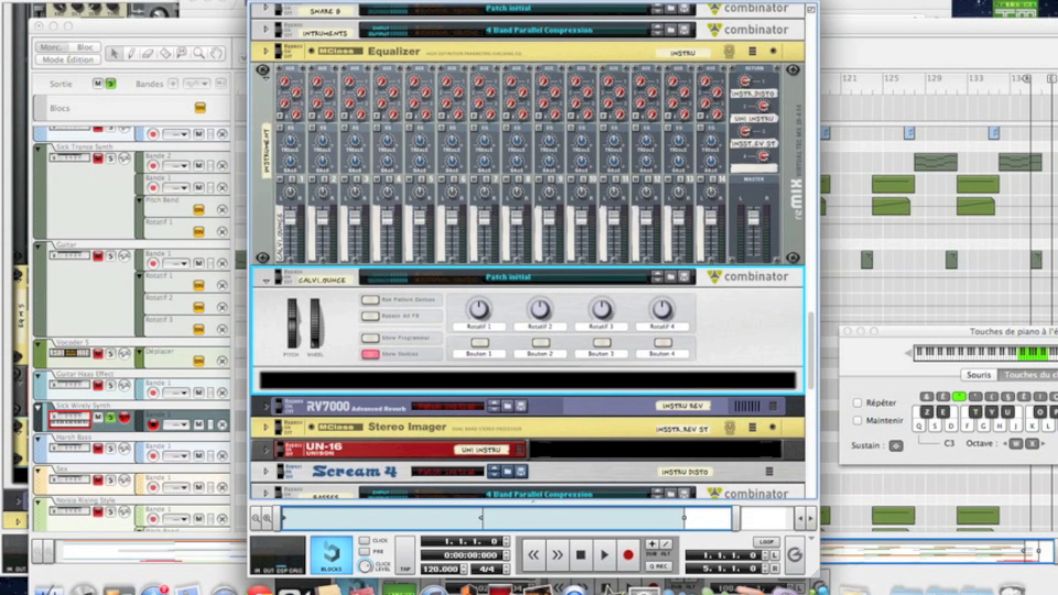
right_click(435, 390)
Step: Add a Thor polysonic synthesizer inside the Calvin Bounce Combinator
mouse_move(478, 347)
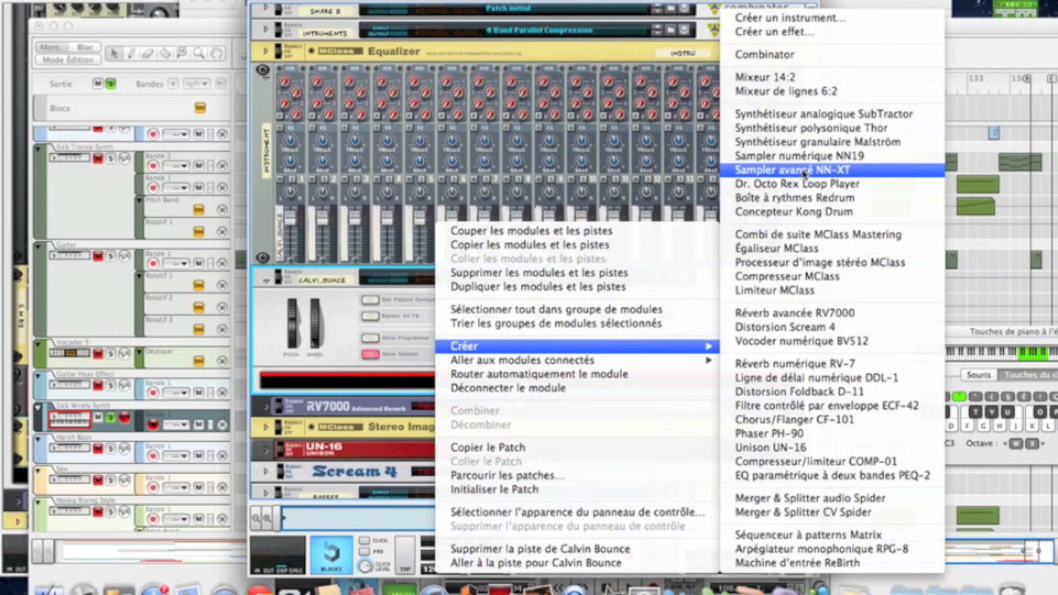
click(803, 128)
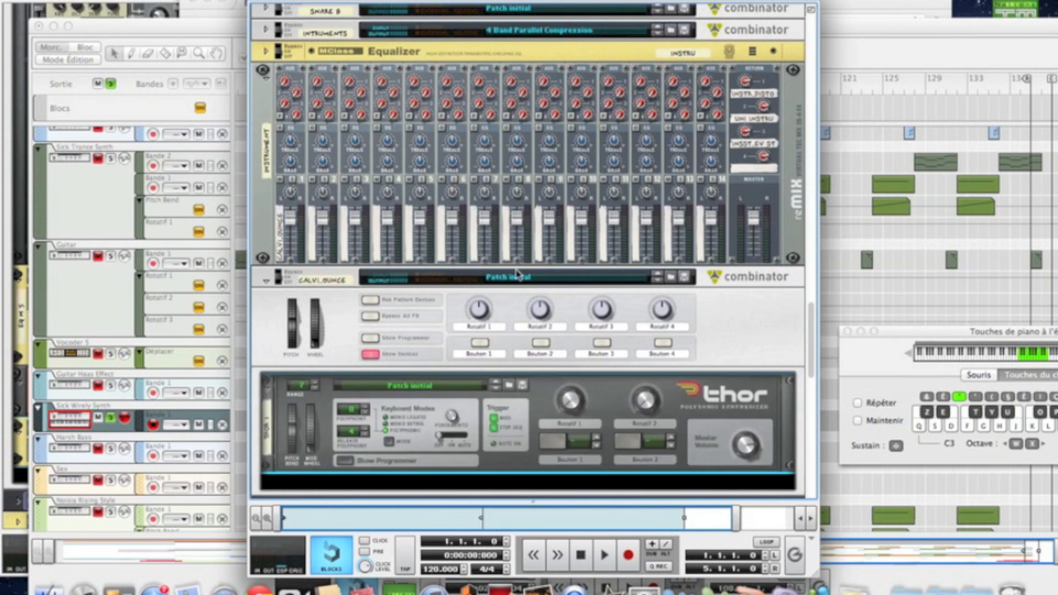
scroll(517, 275, down, 5)
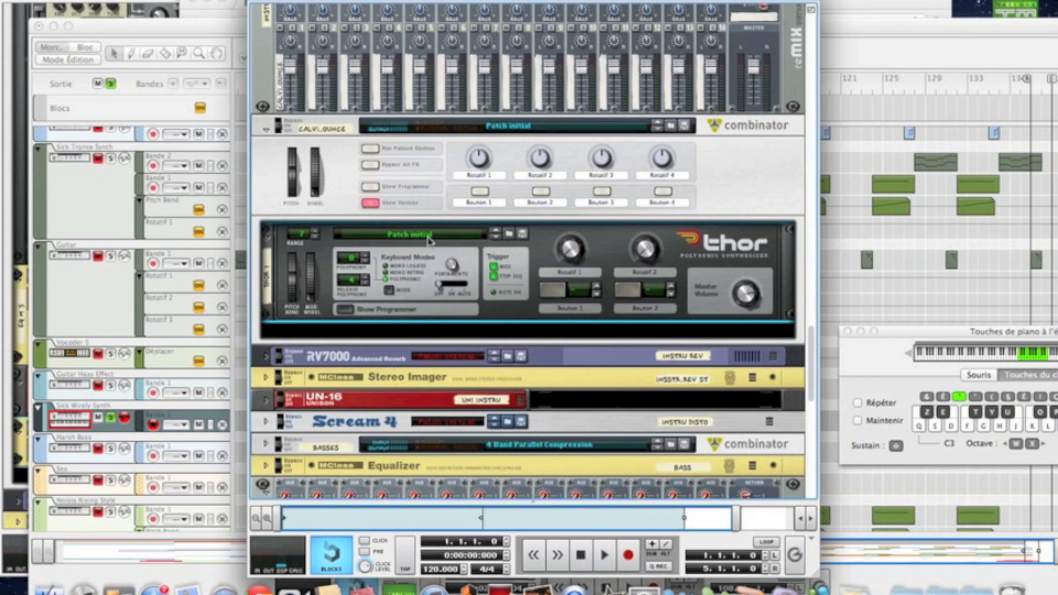
Step: In Thor's programmer, set Osc 2 to Multi Oscillator and Osc 3 to Analog, routed to Filter 1
click(345, 310)
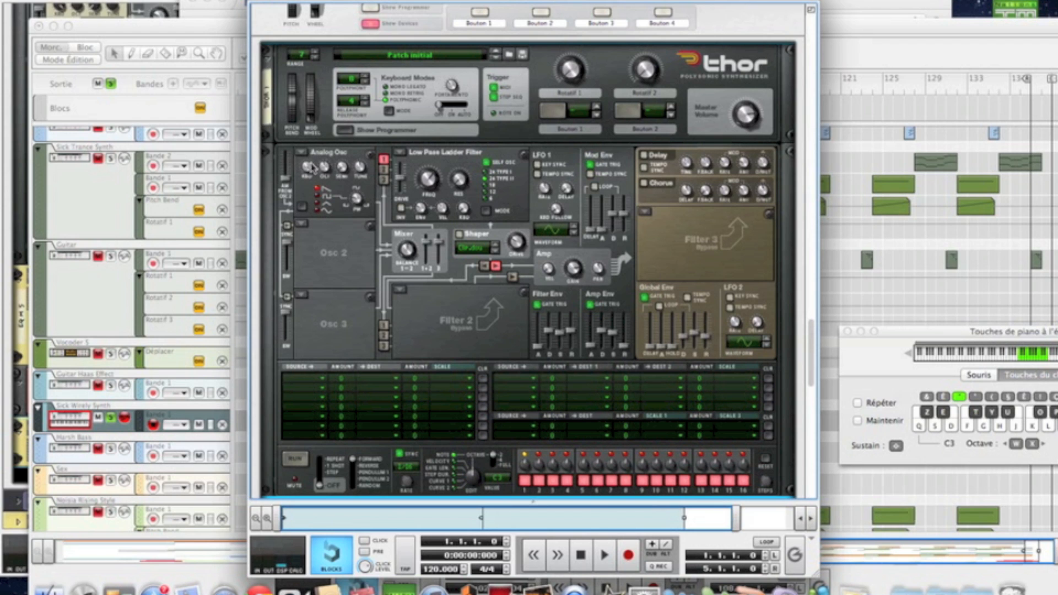
click(307, 227)
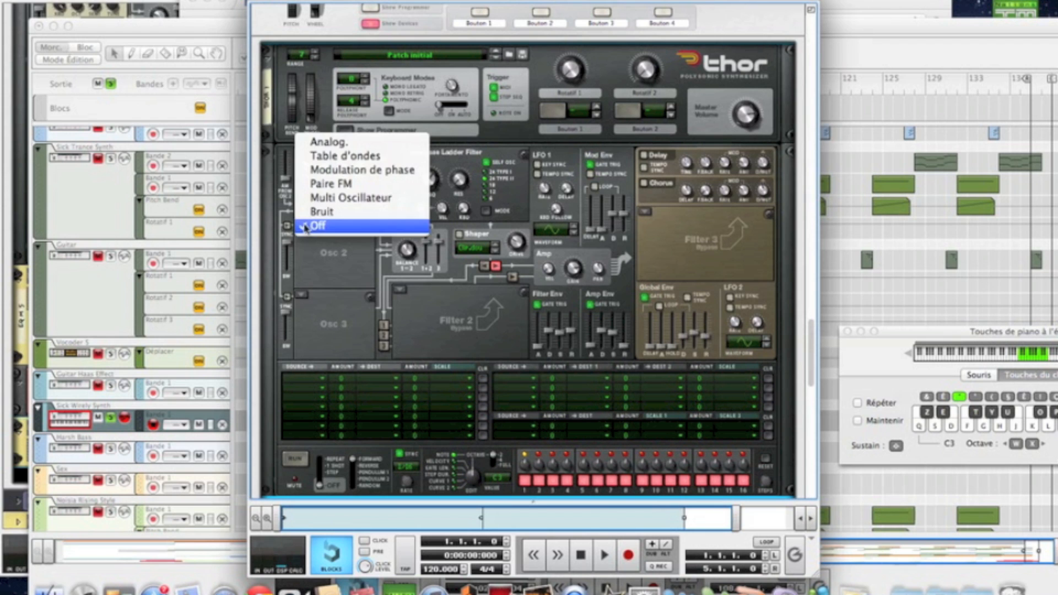
click(323, 203)
click(301, 295)
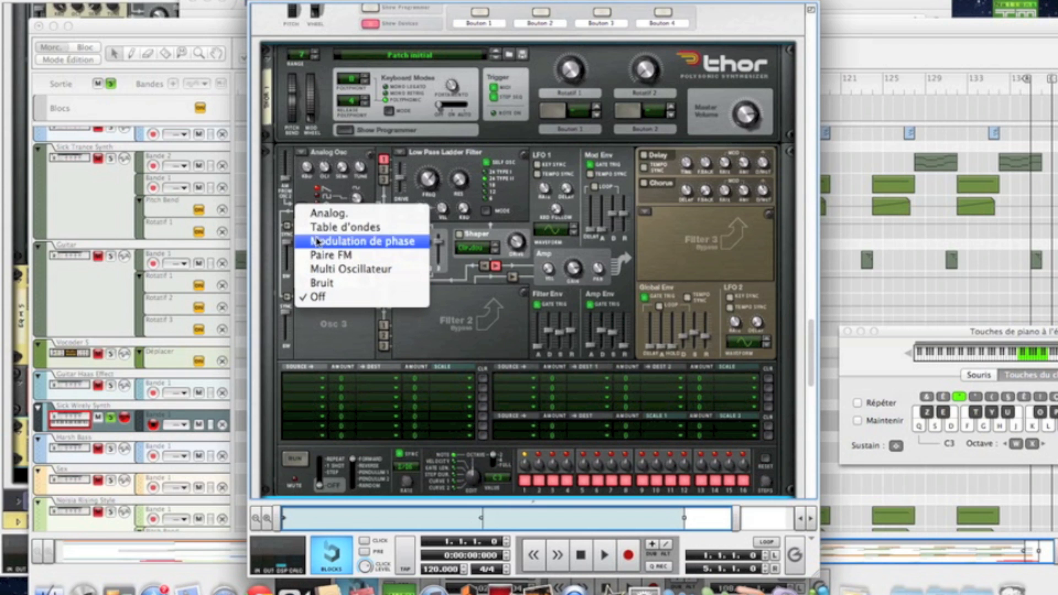
click(322, 214)
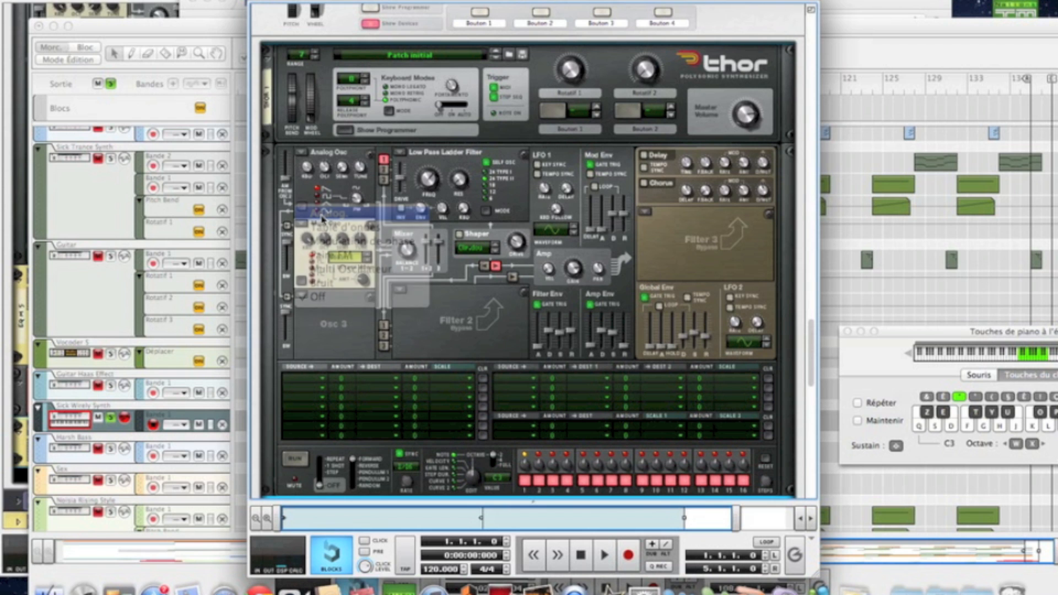
click(385, 180)
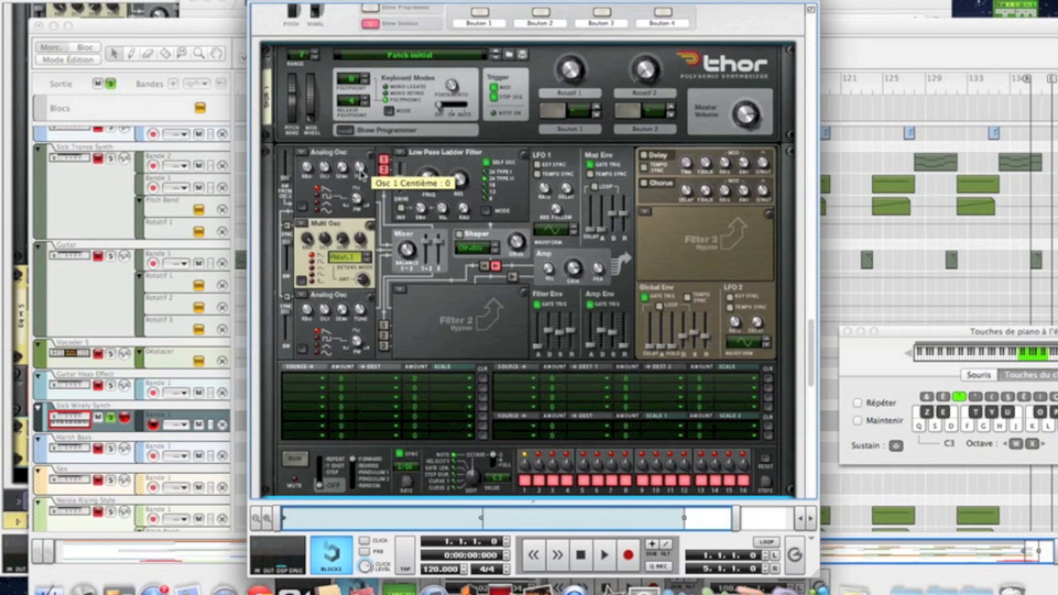
Step: Raise Osc 1 pulse width to 52, Osc 3 pulse width to 70, and fine-tune Osc 3 to 3 cents
scroll(360, 167, down, 2)
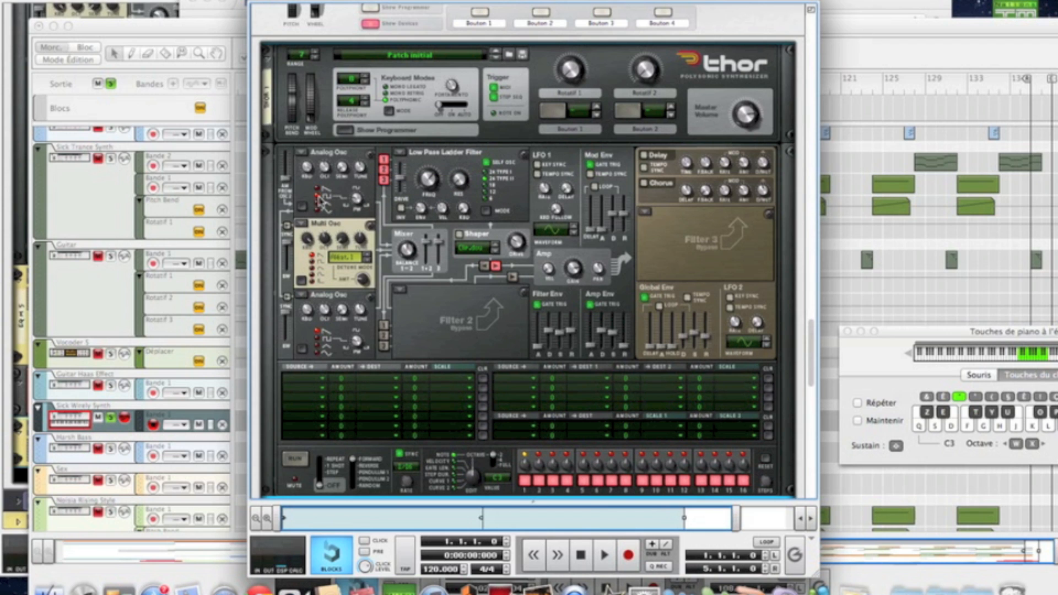
mouse_move(357, 203)
drag(356, 199, 346, 186)
mouse_move(363, 283)
mouse_move(357, 340)
drag(348, 336, 346, 329)
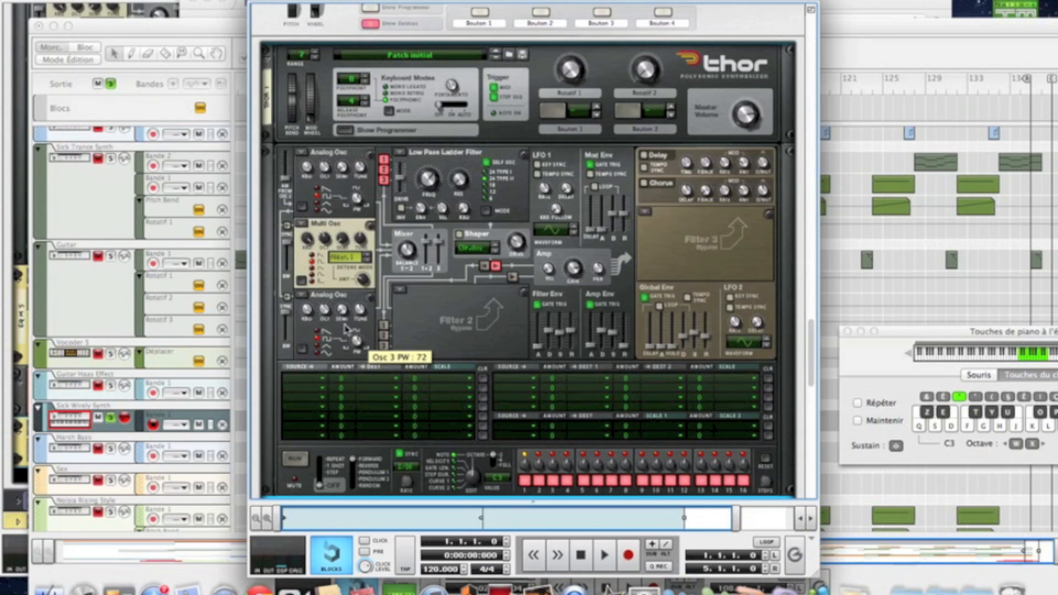
mouse_move(360, 311)
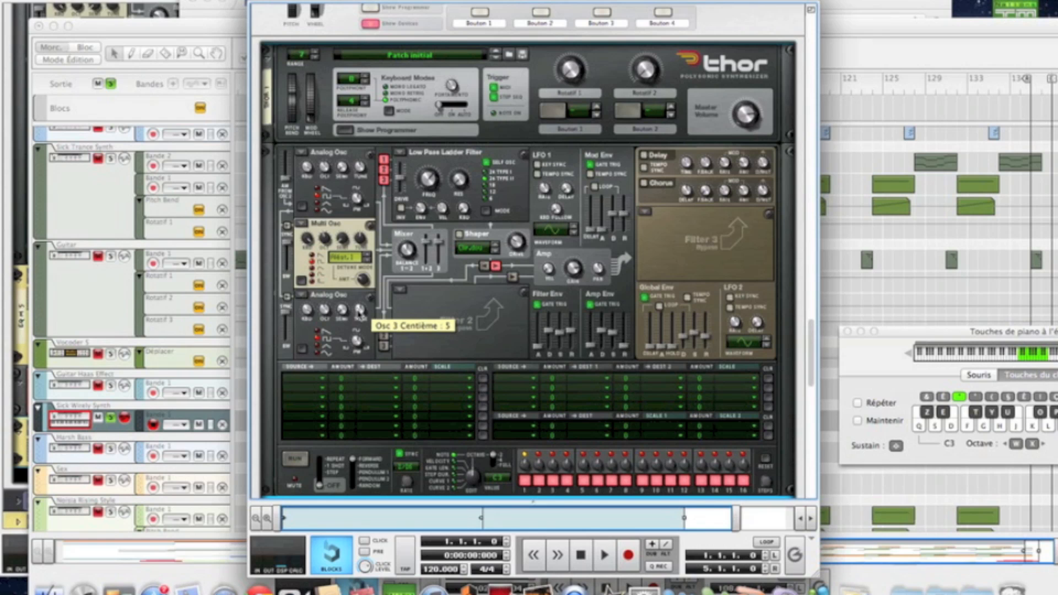
drag(359, 315, 359, 313)
Step: Audition some notes and lower the Osc 1/2 mixer balance
key(h)
key(g)
key(j)
key(k)
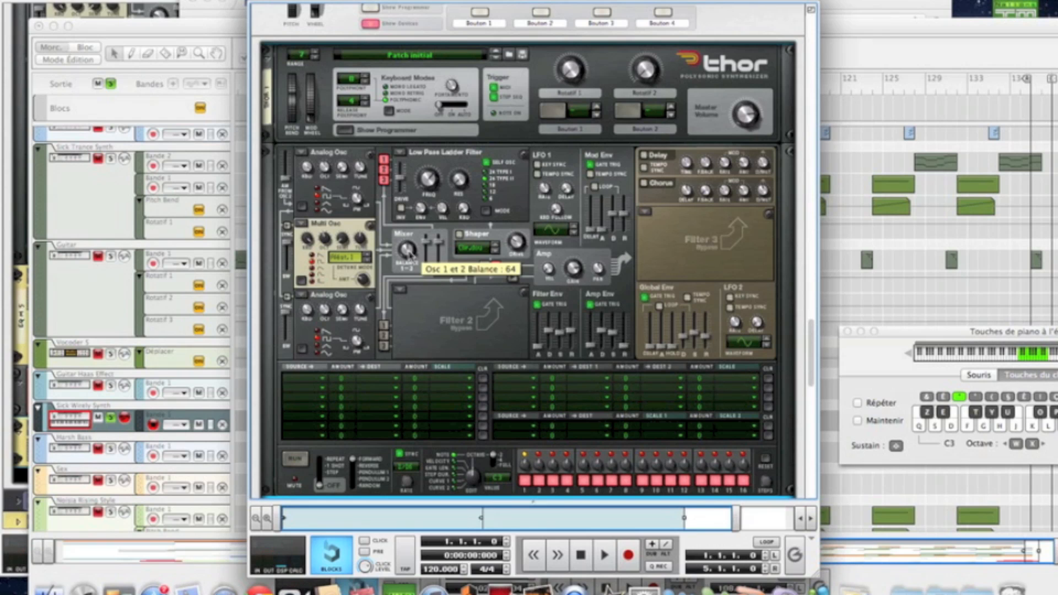
drag(411, 259, 410, 268)
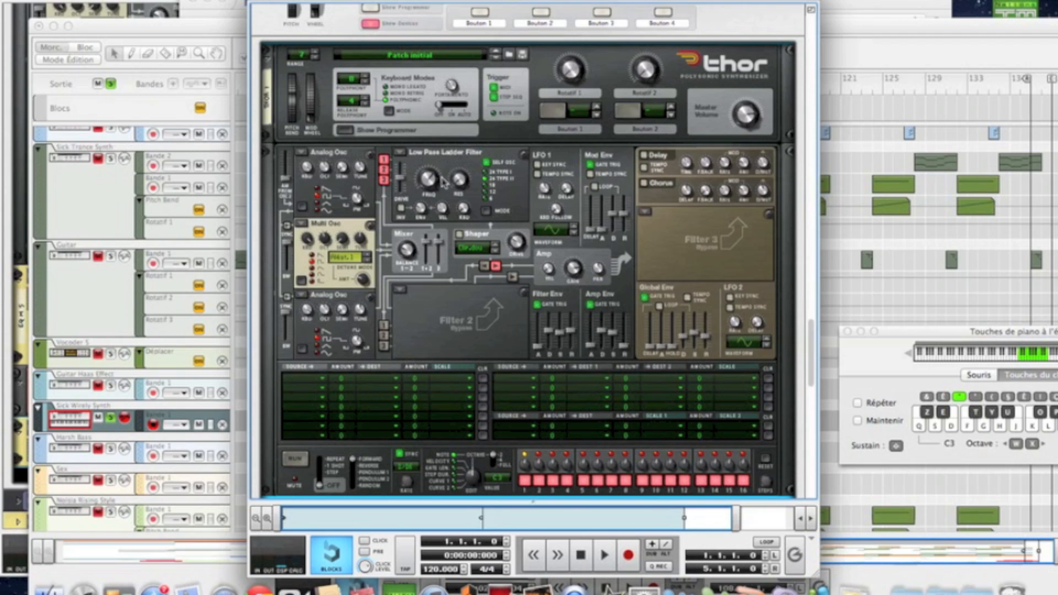
Step: Make Filter 1 a State Variable Filter with resonance 12 and cutoff 1,56 kHz
click(402, 156)
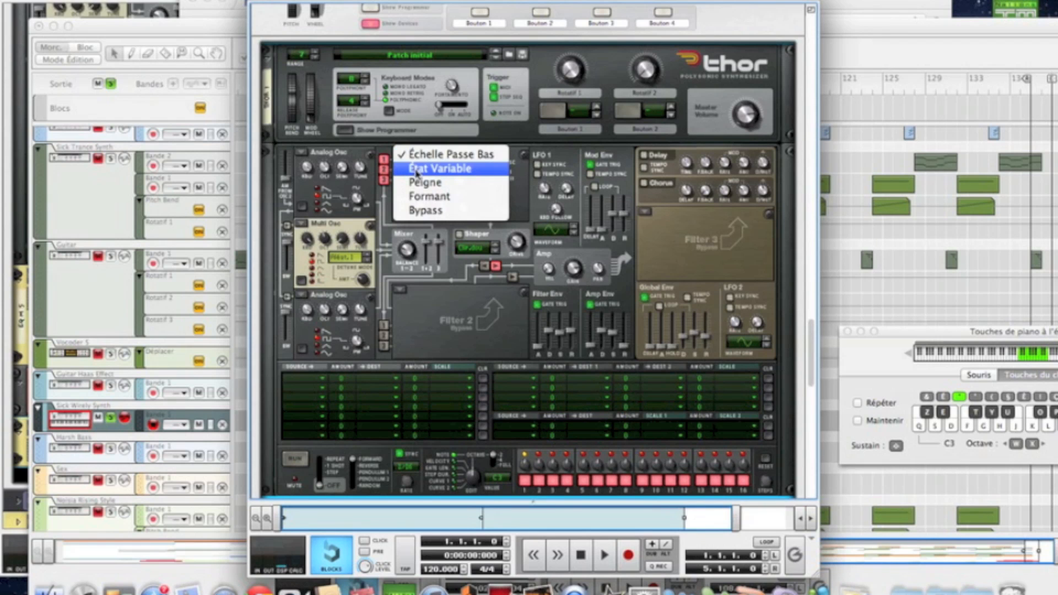
click(419, 168)
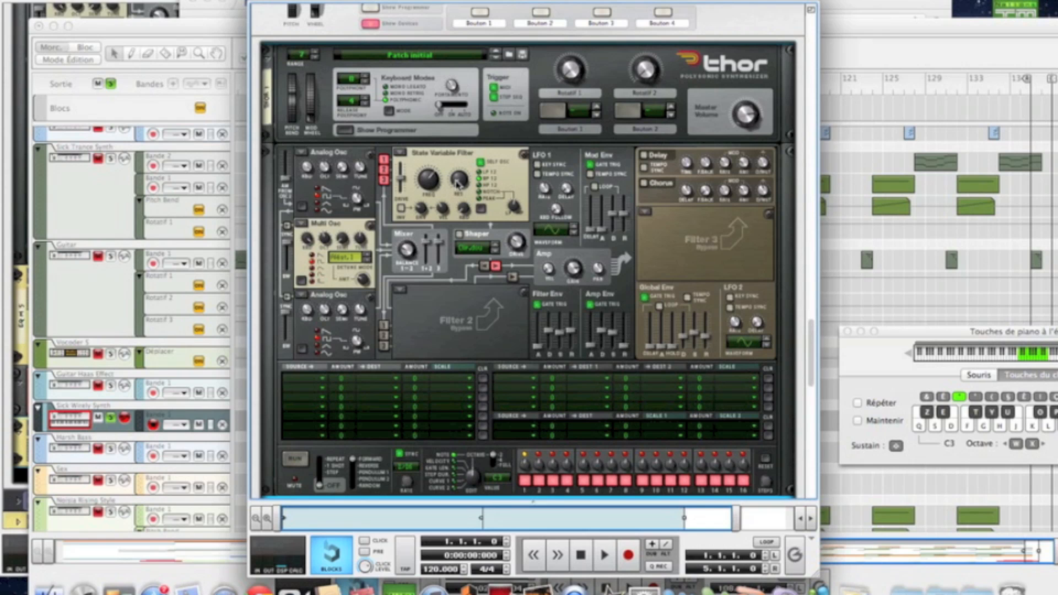
drag(457, 183, 456, 180)
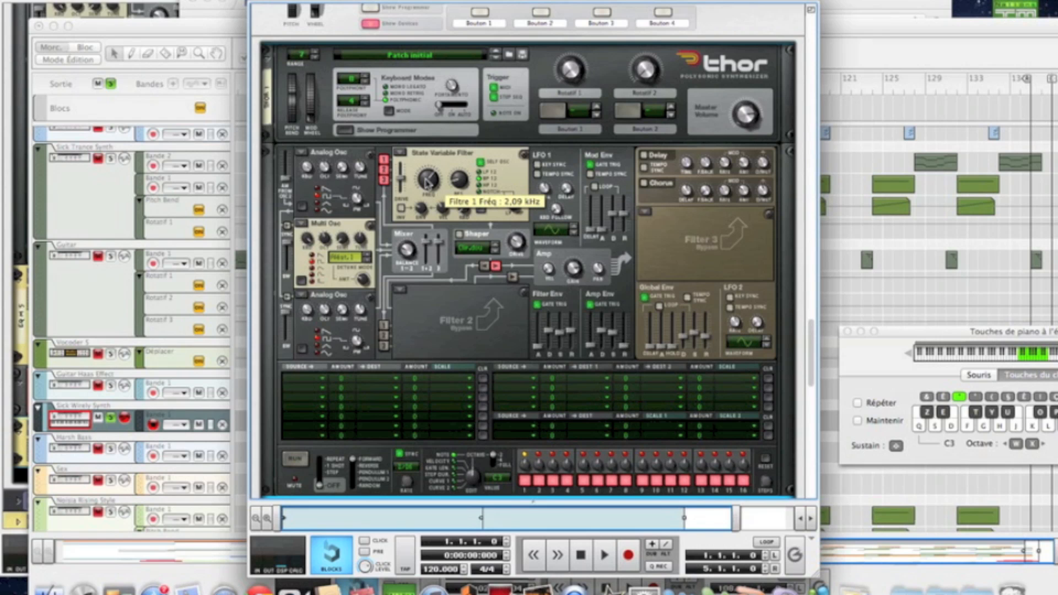
drag(425, 183, 428, 188)
Step: Audition notes and raise the amp envelope sustain to 0,0 dB
key(j)
key(h)
key(k)
mouse_move(610, 332)
drag(610, 334, 605, 282)
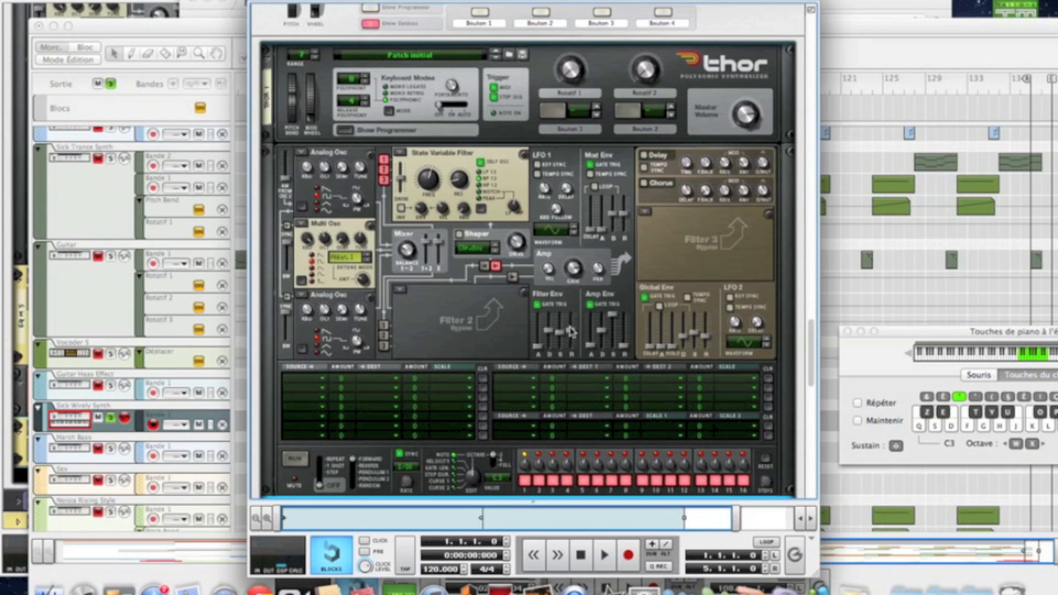
Step: Set the filter envelope release to minimum, sustain to zero, and shorten decay to about 1,60 s
drag(570, 331, 567, 382)
mouse_move(571, 351)
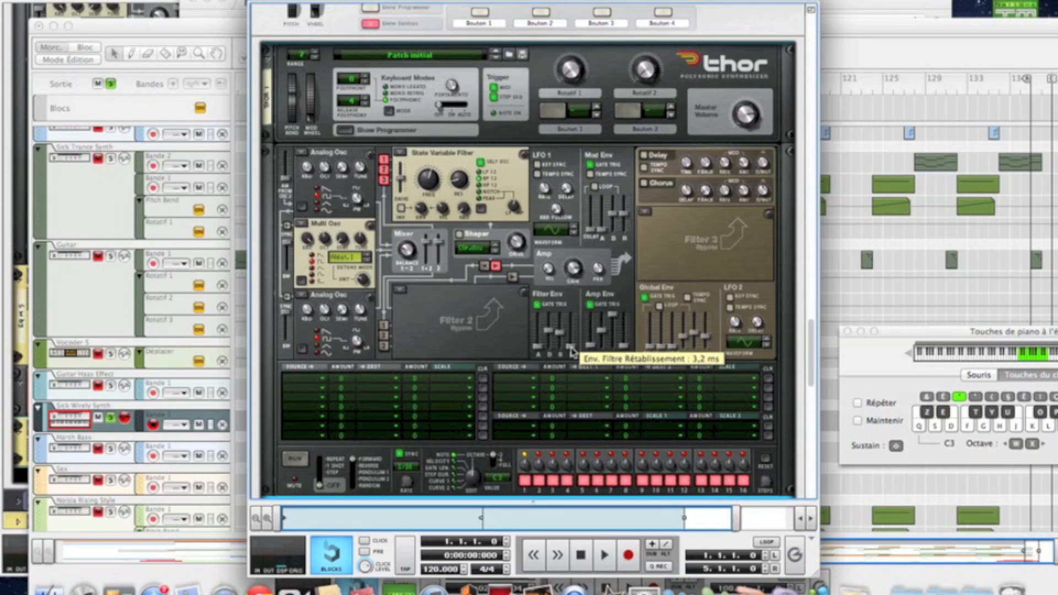
drag(559, 332, 554, 368)
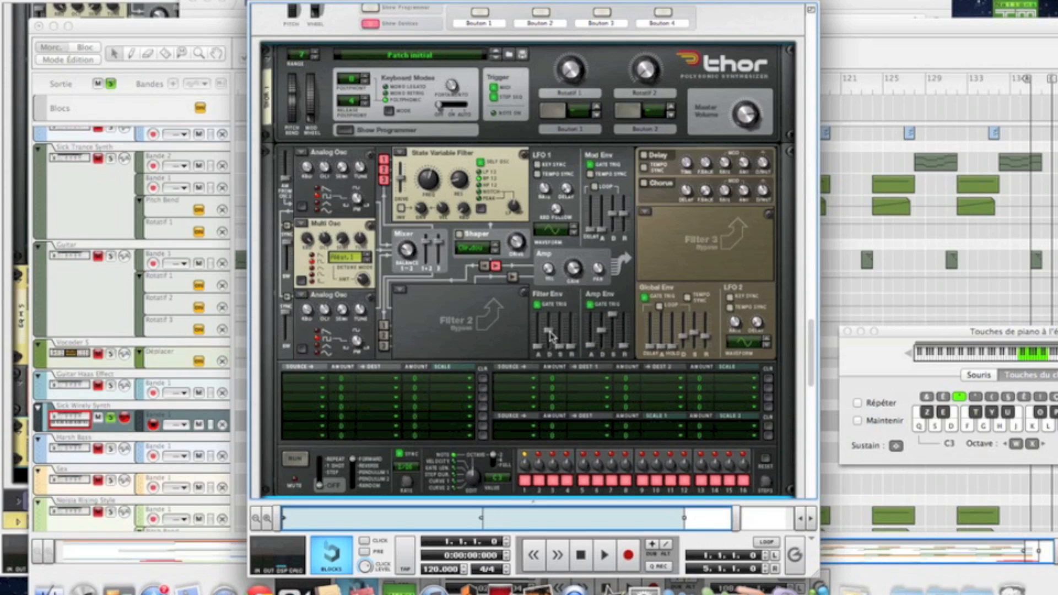
mouse_move(551, 336)
drag(549, 334, 551, 344)
Step: Lengthen the filter envelope attack to 1,9 ms and audition notes with sustain
key(Tab)
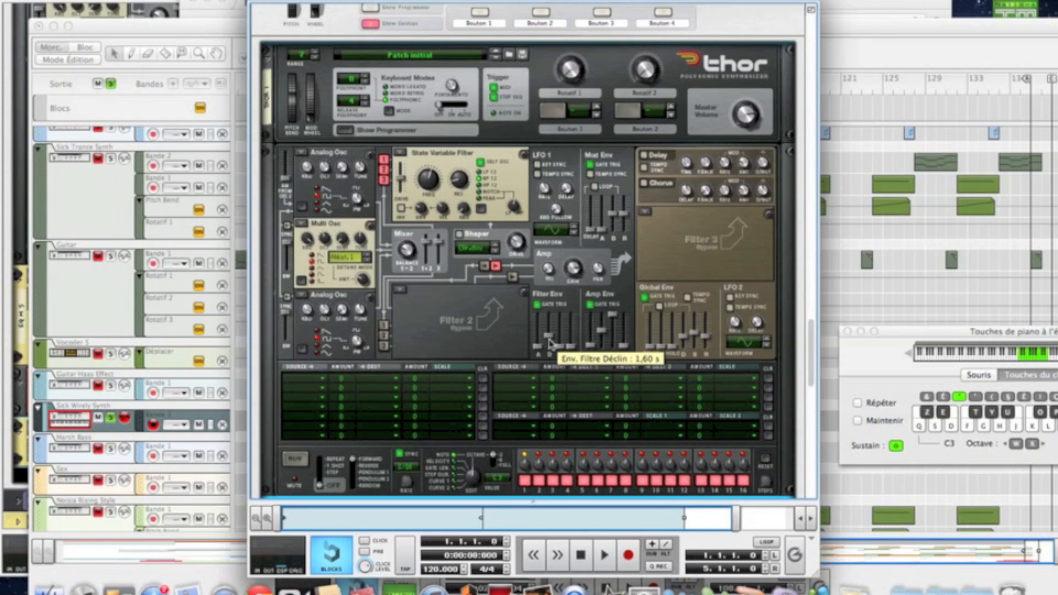
key(shift)
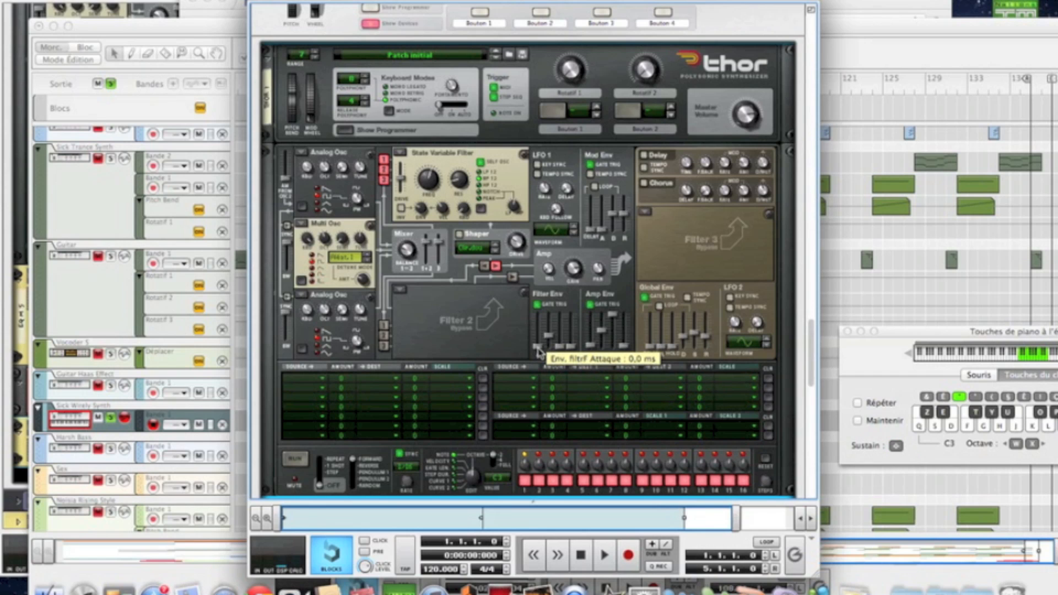
drag(539, 351, 526, 346)
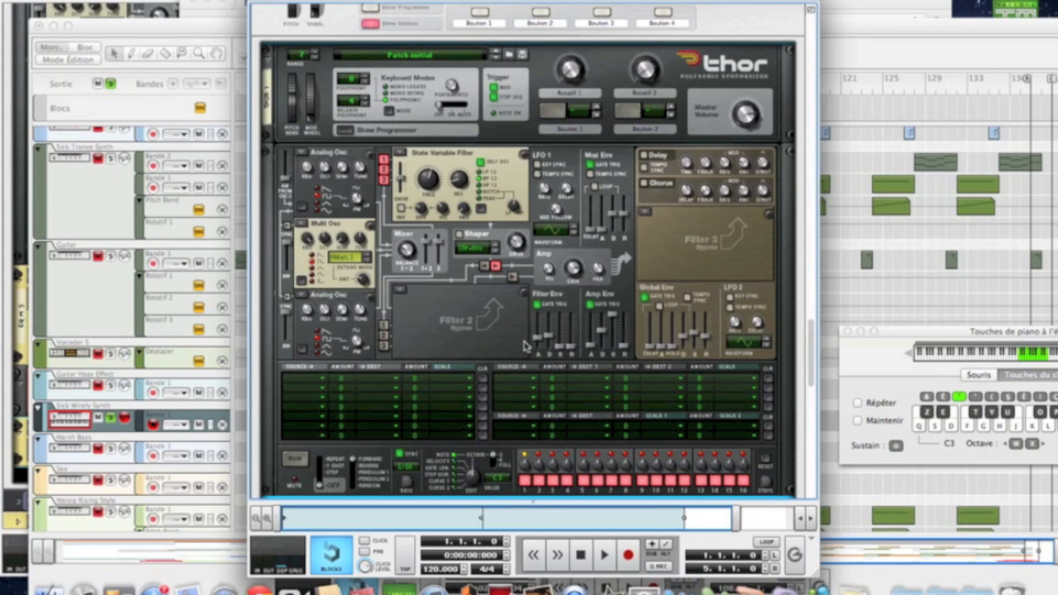
key(j)
key(h)
key(k)
Step: Tempo-sync LFO 1, change its rate, and make it the source of two modulation rows
click(537, 174)
drag(542, 193, 526, 137)
click(307, 379)
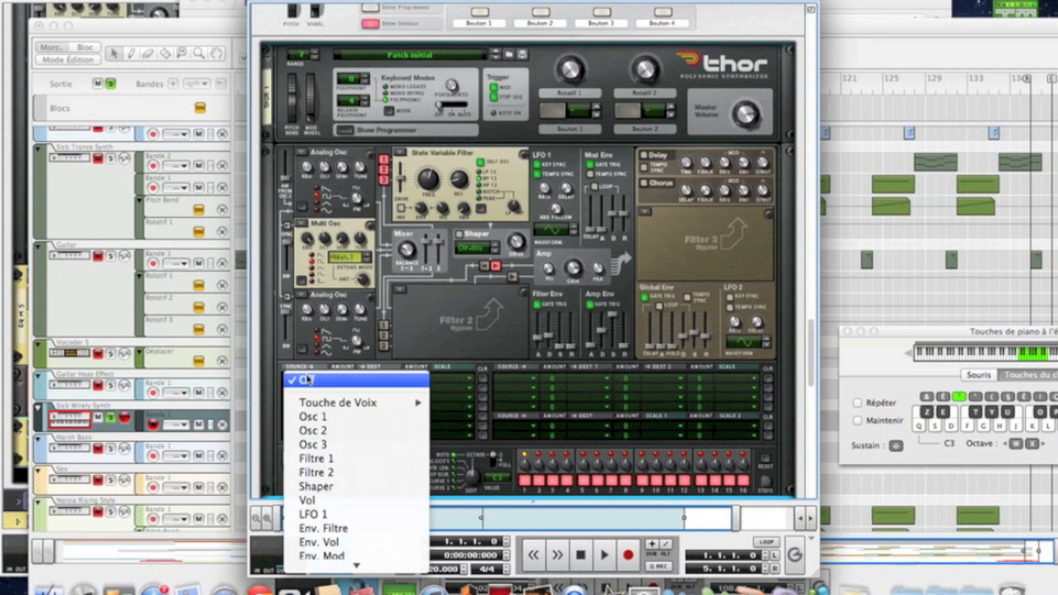
click(313, 514)
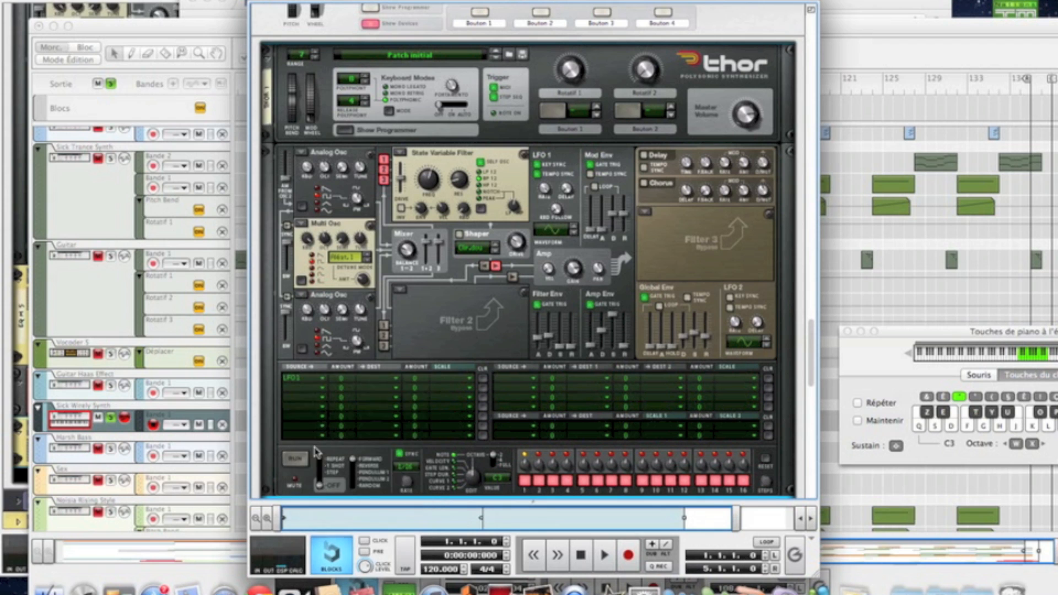
click(307, 396)
click(314, 515)
Step: Set modulation amount 16 with destinations Osc 1 pitch and Osc 3 pitch
drag(349, 380, 339, 374)
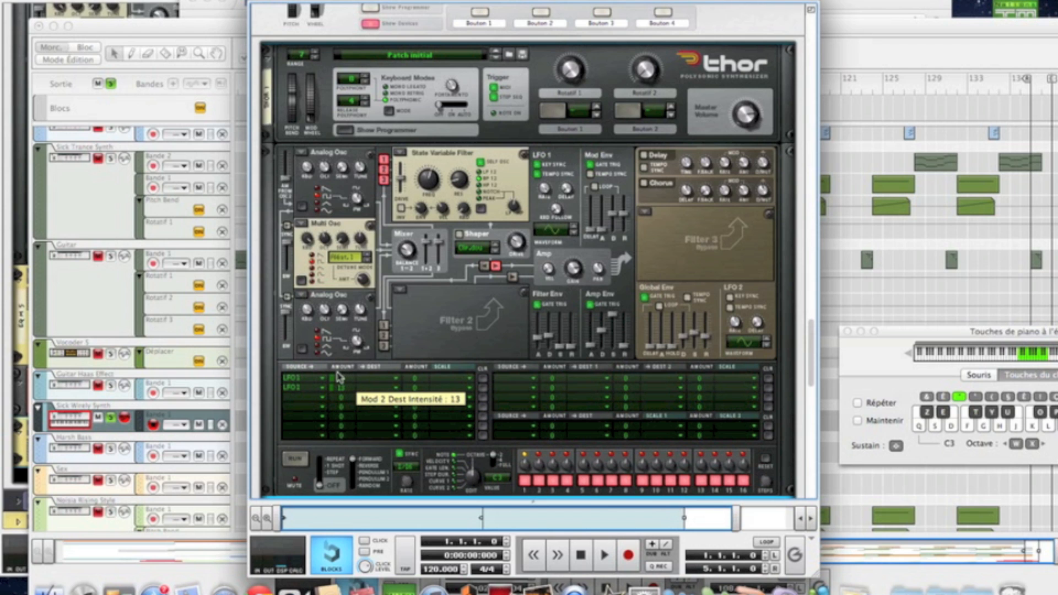
click(373, 379)
mouse_move(382, 403)
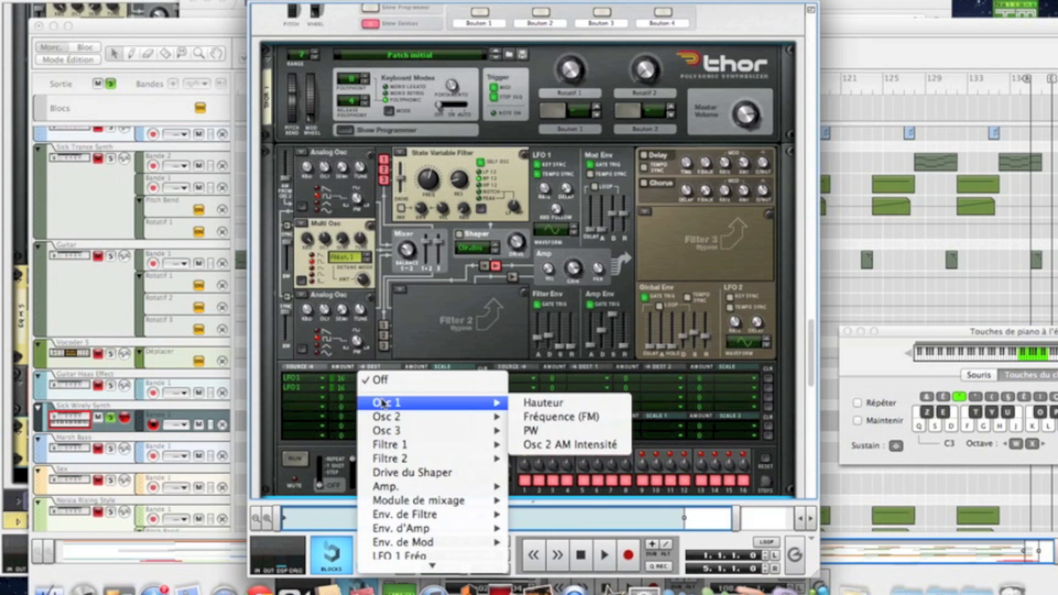
click(540, 405)
click(401, 391)
mouse_move(404, 440)
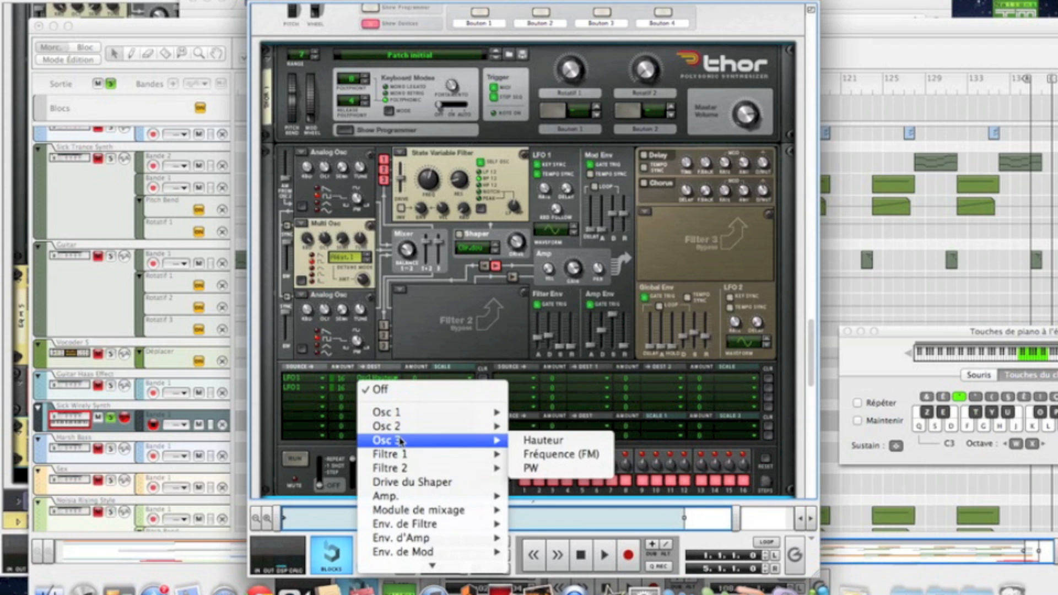
click(528, 439)
Step: Play notes to hear the LFO pitch modulation
key(j)
key(h)
key(j)
key(k)
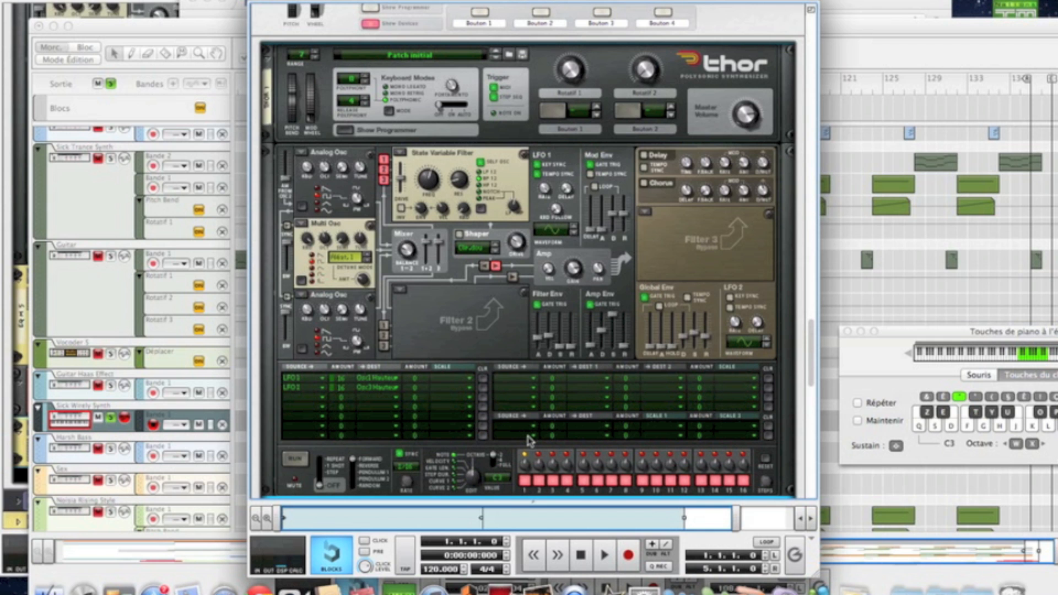
Step: Add an MClass Equalizer to the rack after Thor
scroll(528, 441, down, 5)
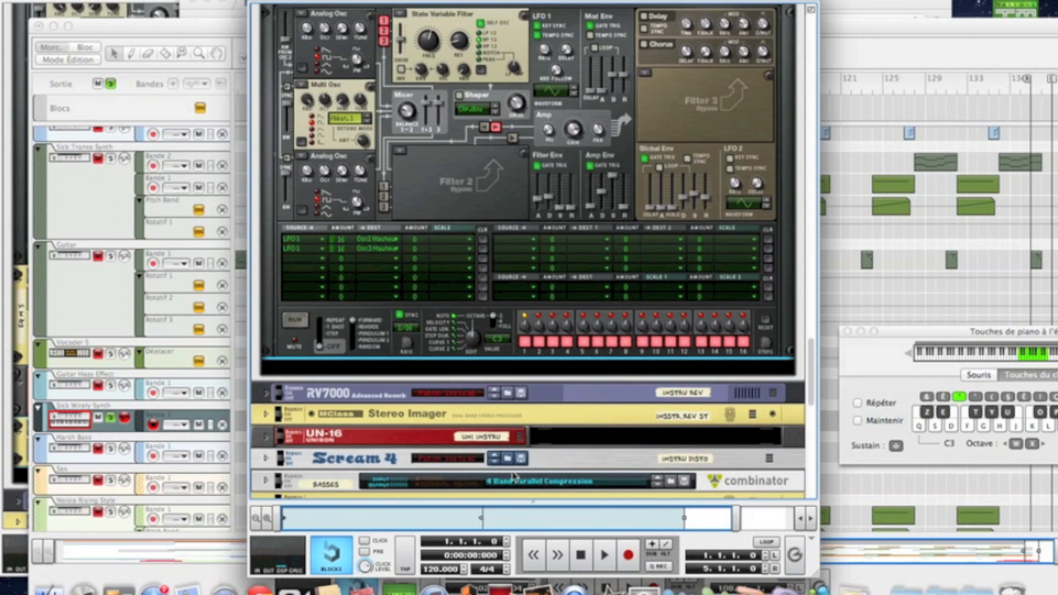
right_click(488, 368)
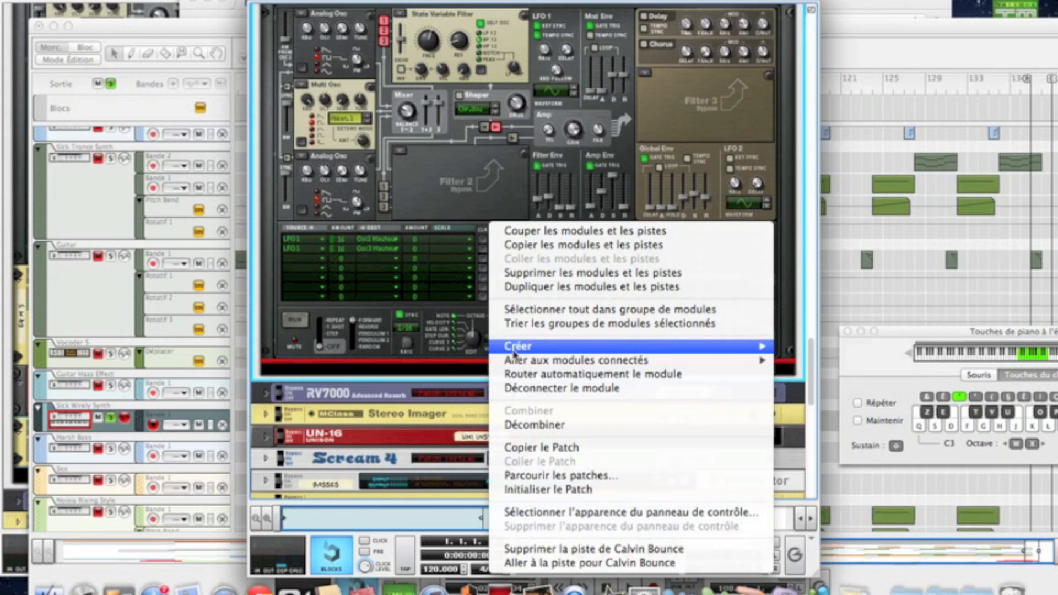
mouse_move(515, 352)
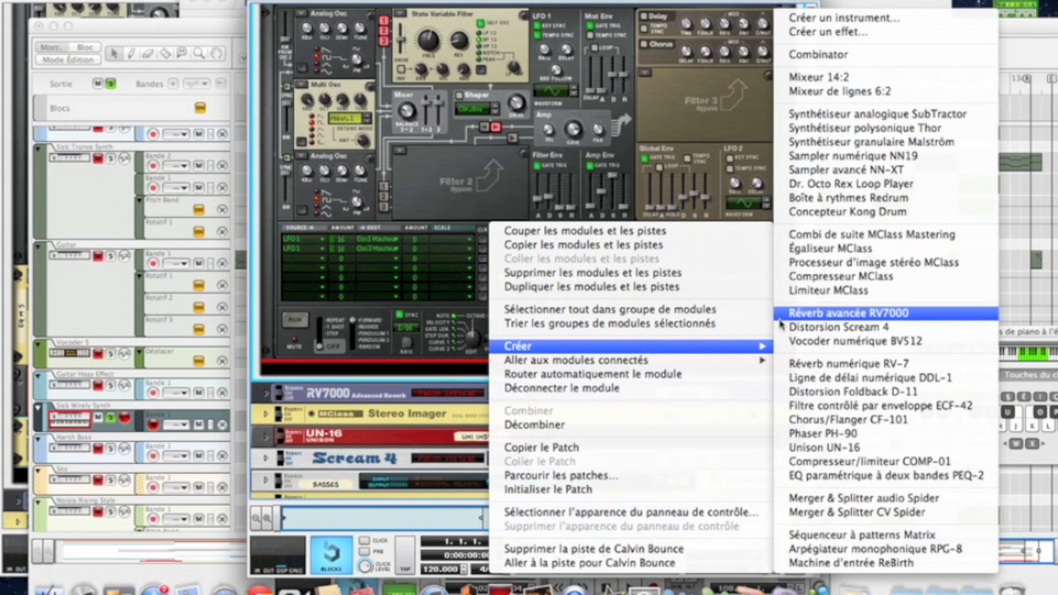
click(799, 248)
Step: Enable low cut, lower the low shelf gain, and boost parametric band 1 near 1,756 kHz
click(552, 367)
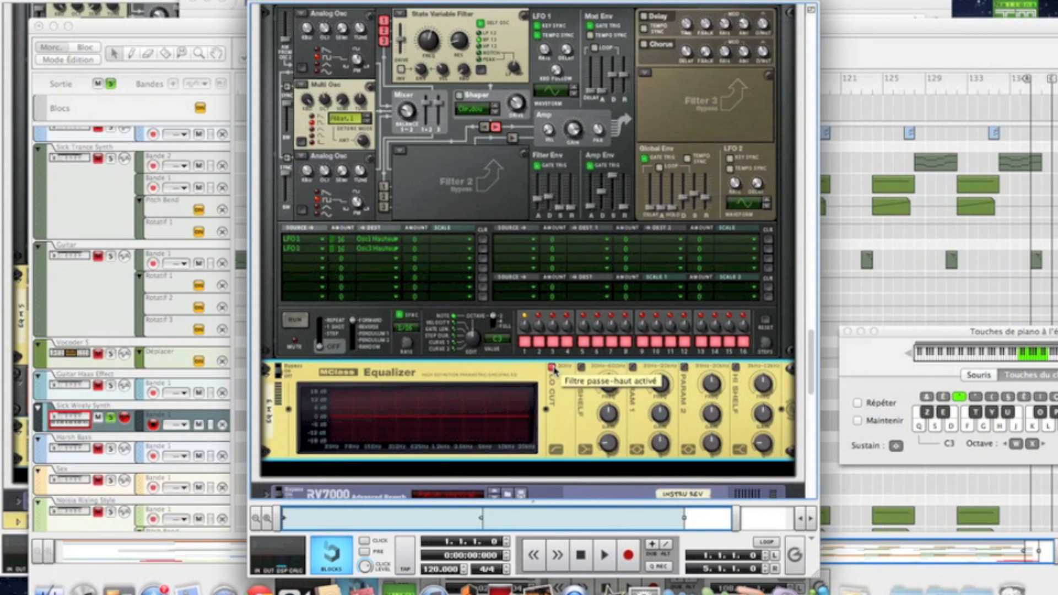
click(581, 367)
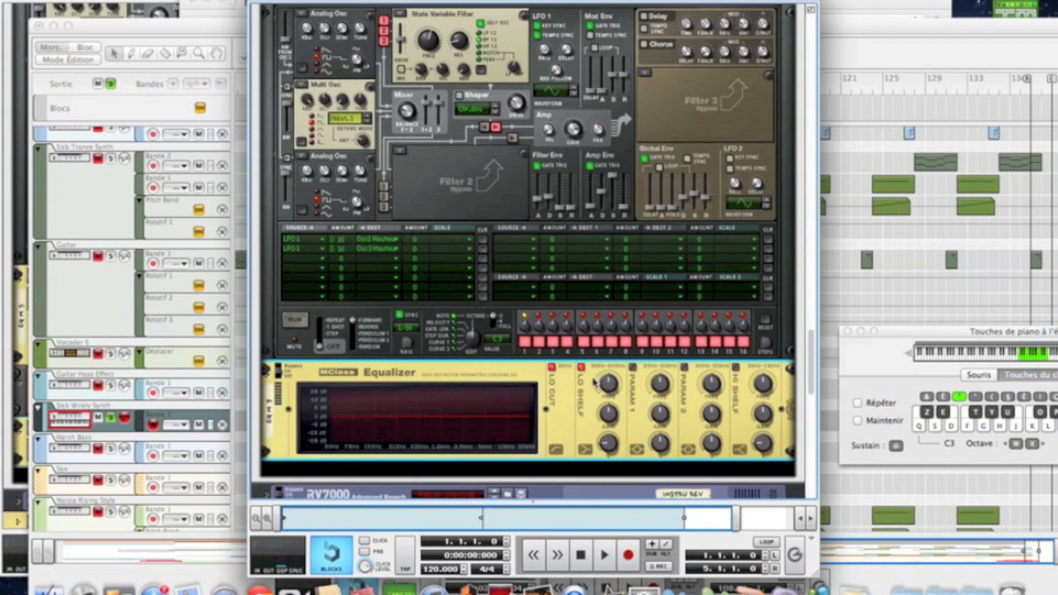
drag(608, 416, 606, 480)
click(633, 367)
drag(661, 387, 660, 381)
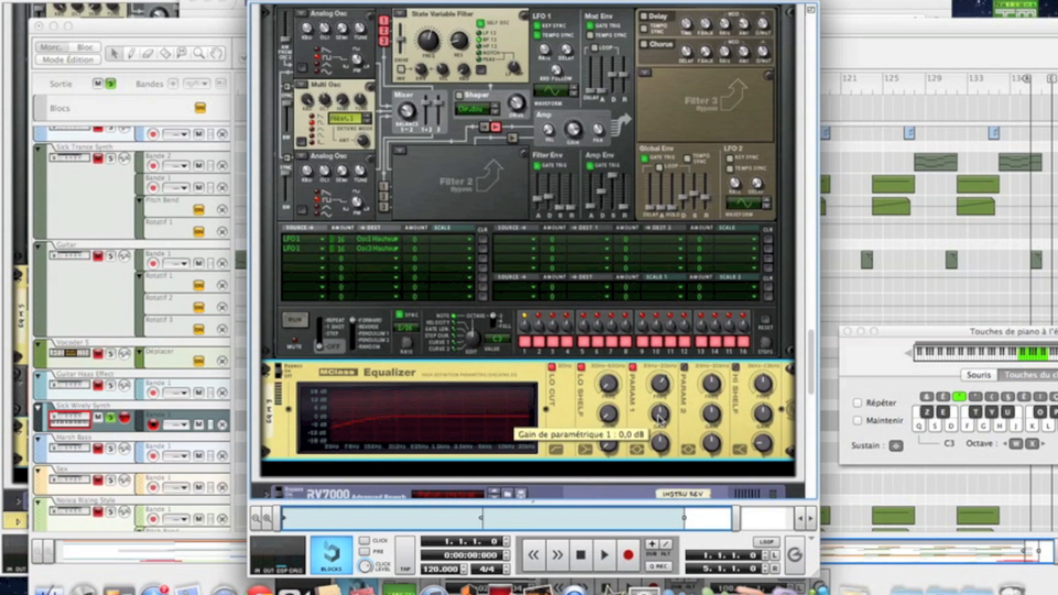
drag(659, 417, 658, 414)
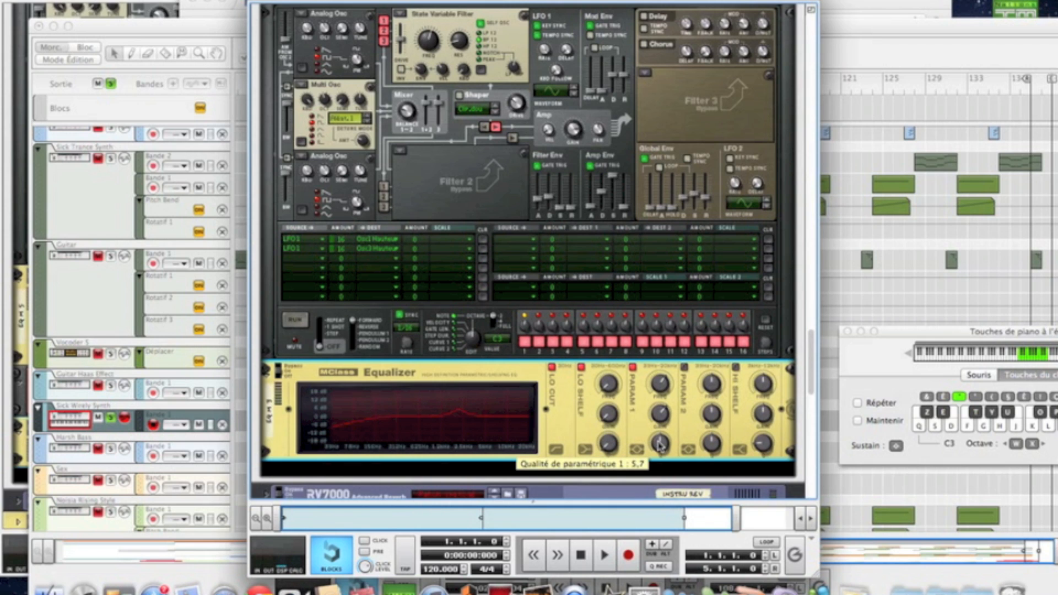
Step: Enable parametric band 2 at 4,204 kHz with a -9,1 dB cut and narrower Q
click(685, 367)
drag(702, 386, 702, 372)
drag(710, 412, 711, 431)
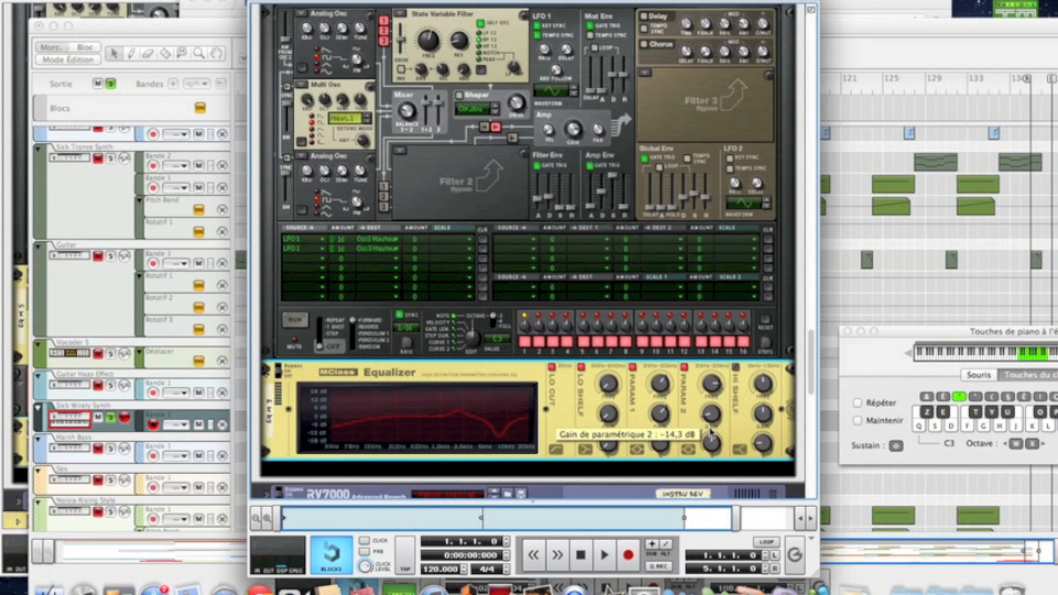
drag(712, 442, 682, 378)
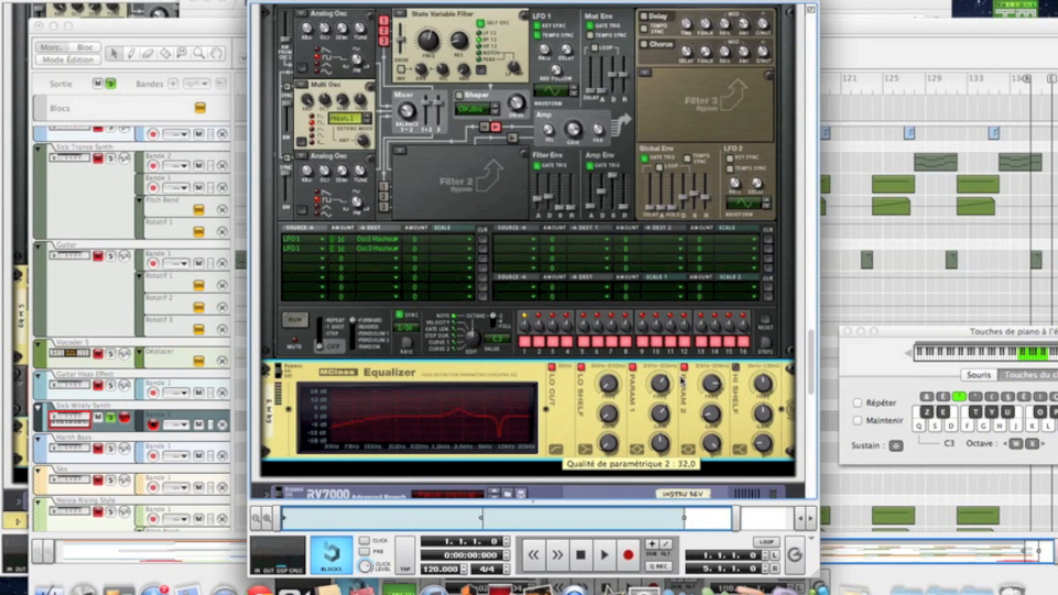
Step: Turn on the high shelf and raise its frequency to about 6.8 kHz
click(737, 367)
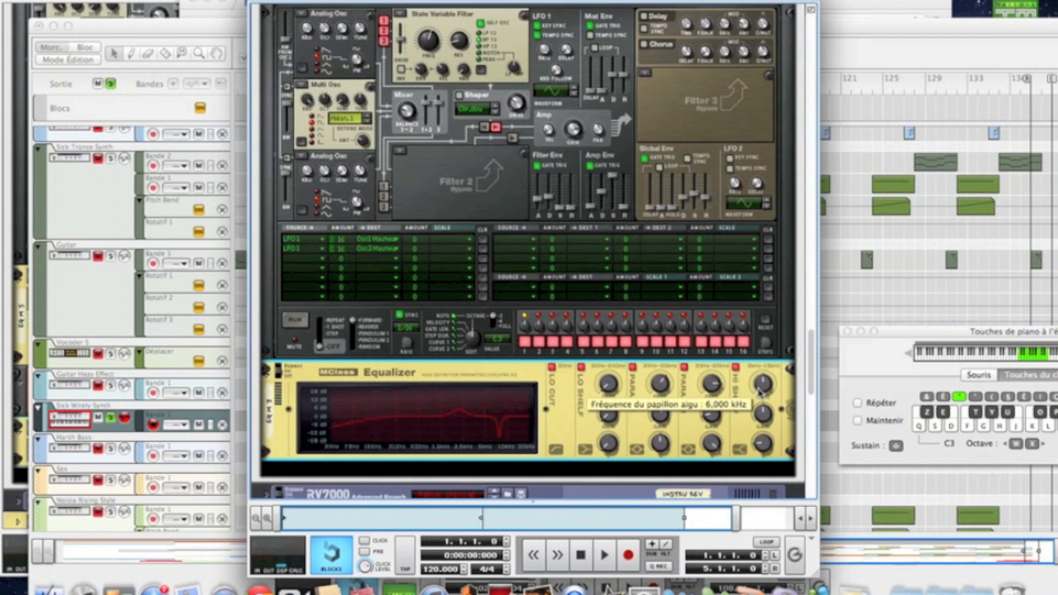
drag(760, 392, 757, 385)
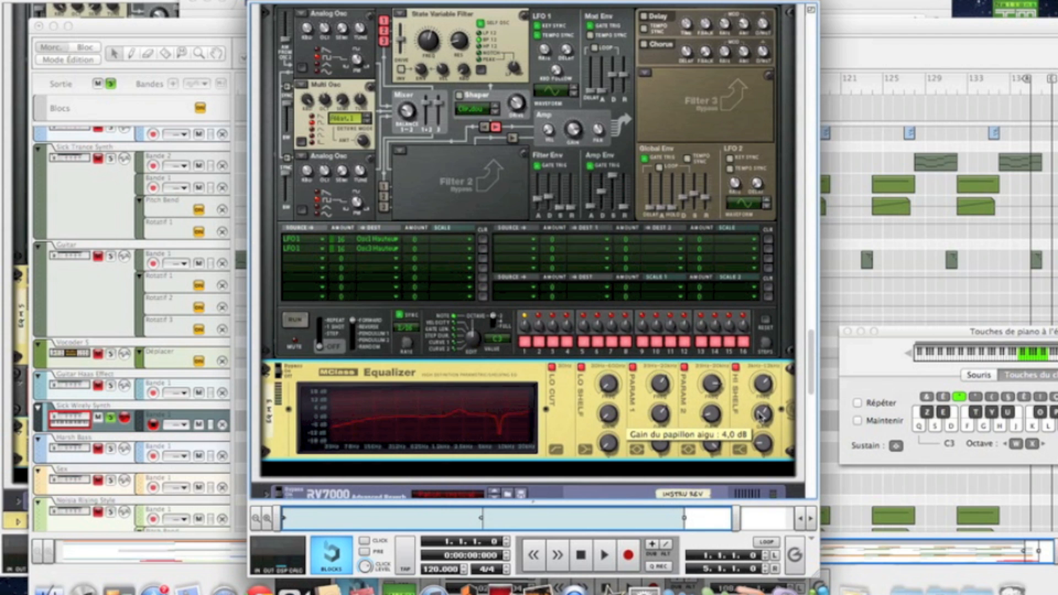
scroll(544, 431, down, 3)
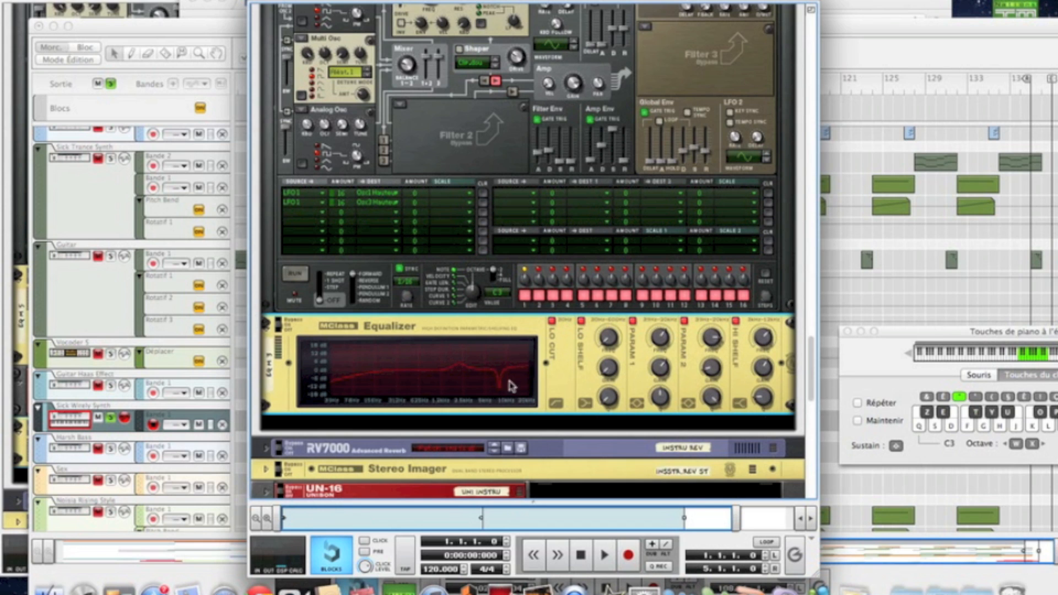
Step: Insert an RV-7 Digital Reverb below the MClass Equalizer
right_click(567, 382)
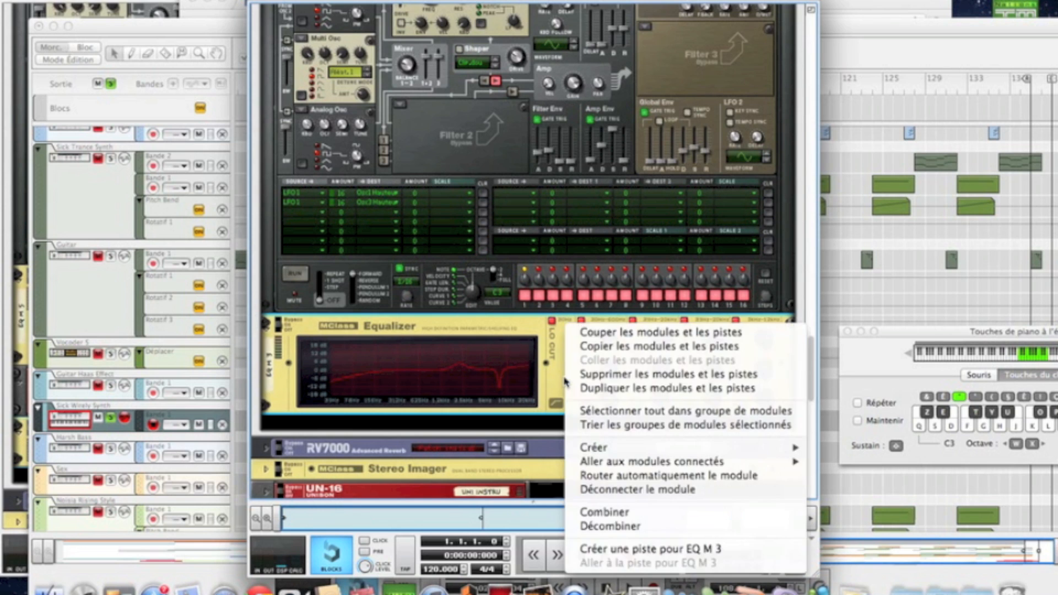
mouse_move(591, 449)
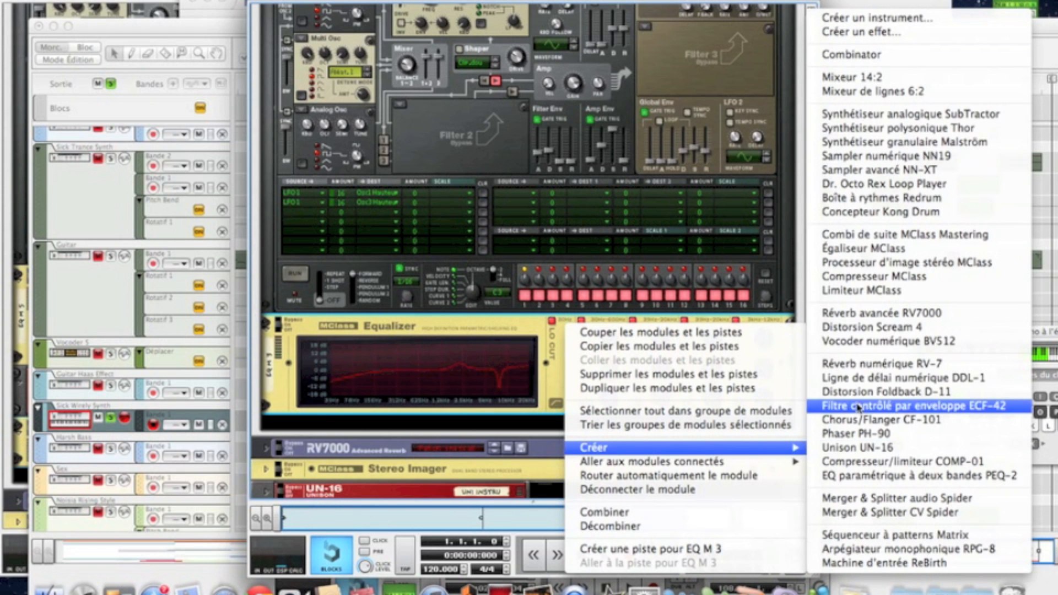
click(866, 367)
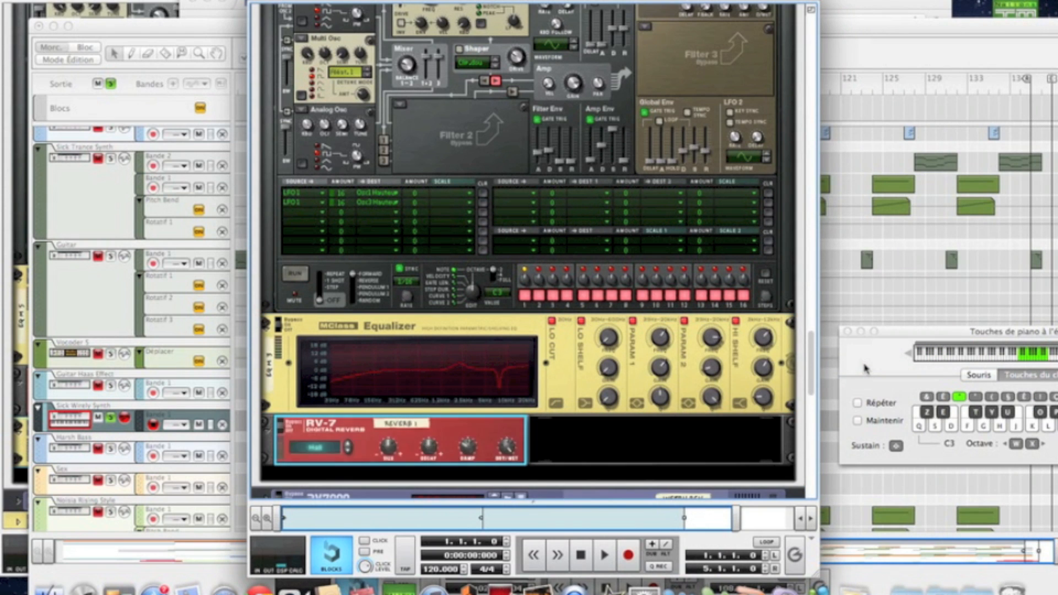
scroll(494, 429, down, 2)
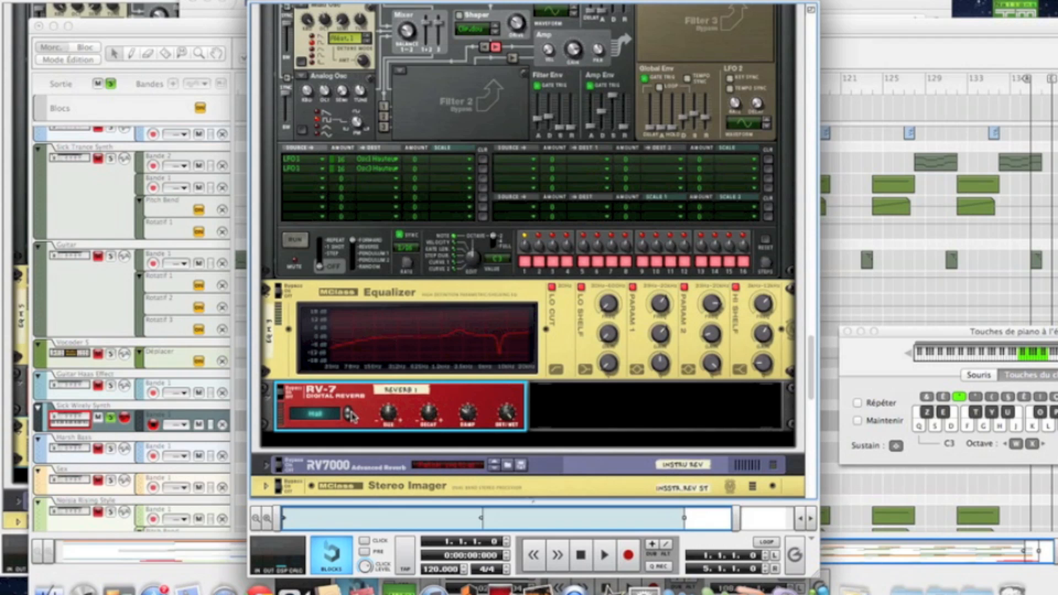
Step: Step the reverb preset through Large Hall to Low Density
click(349, 416)
click(349, 416)
click(349, 417)
click(349, 417)
click(348, 417)
click(349, 416)
click(349, 417)
Step: Set reverb size to -6, decay to -26, and turn the dry/wet mix down low
mouse_move(391, 423)
drag(389, 419, 391, 426)
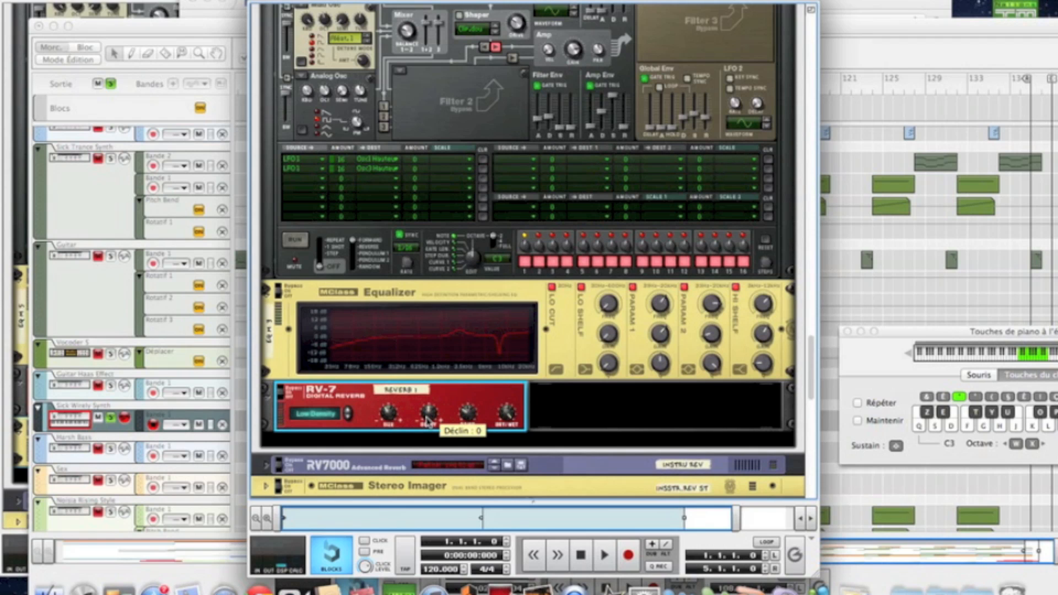
drag(428, 417, 428, 430)
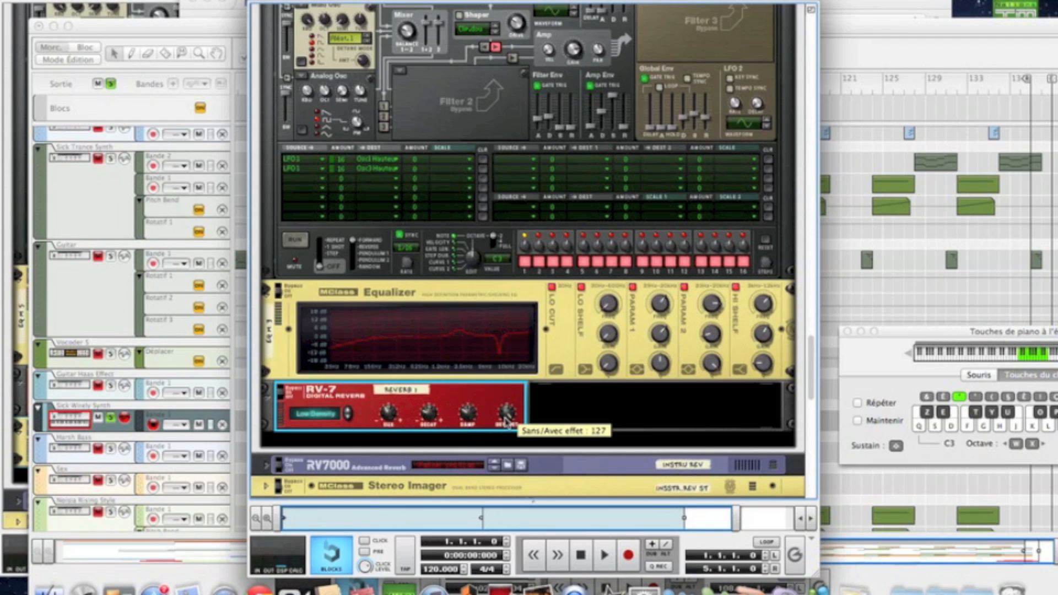
drag(507, 421, 507, 464)
drag(509, 422, 510, 422)
key(Tab)
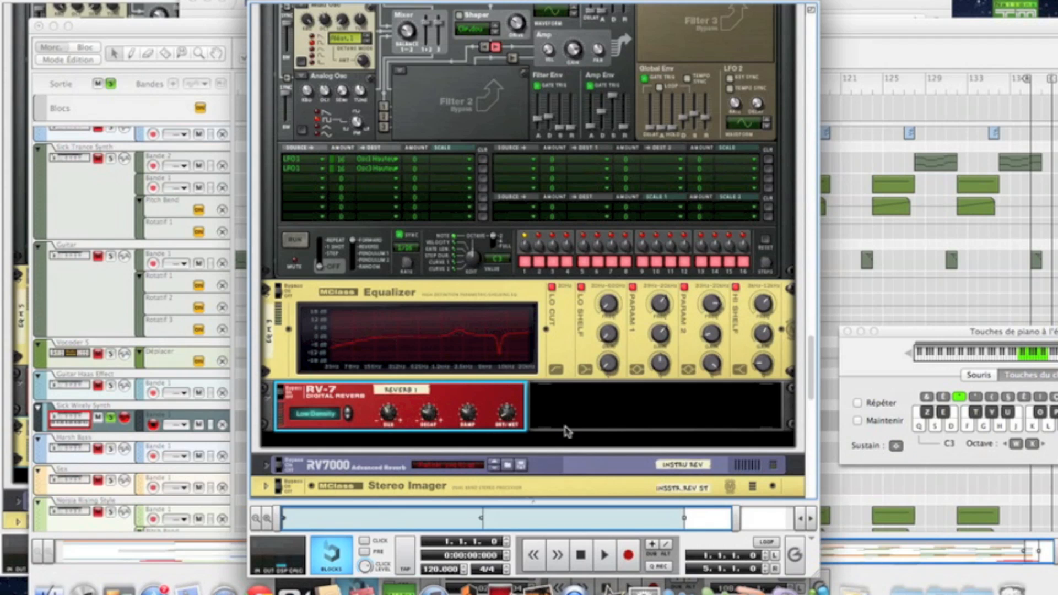
Step: Play a few notes to audition the RV-7 reverb
key(h)
key(j)
key(k)
Step: Add an MClass Maximizer in the empty rack slot below the reverb
scroll(566, 430, down, 4)
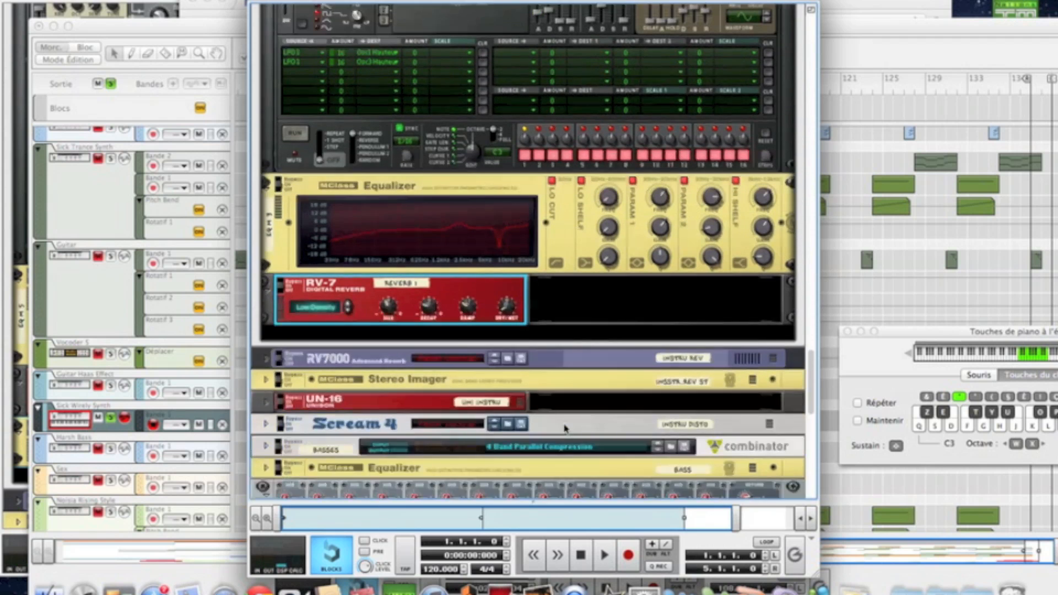
right_click(566, 323)
click(590, 290)
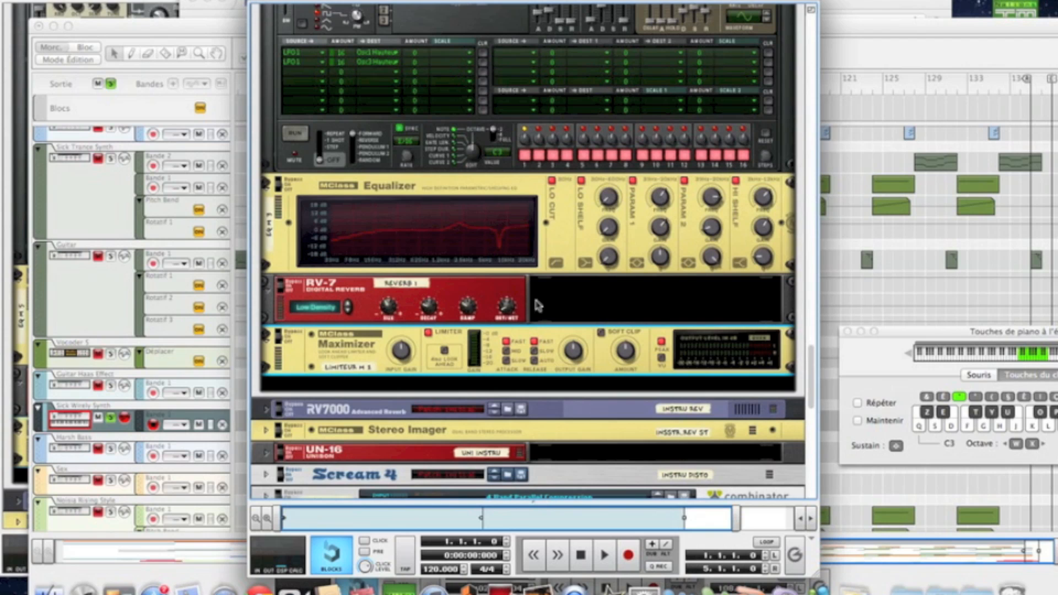
Step: Enable the maximizer's Look Ahead and raise its input gain to 8.6 dB
click(445, 351)
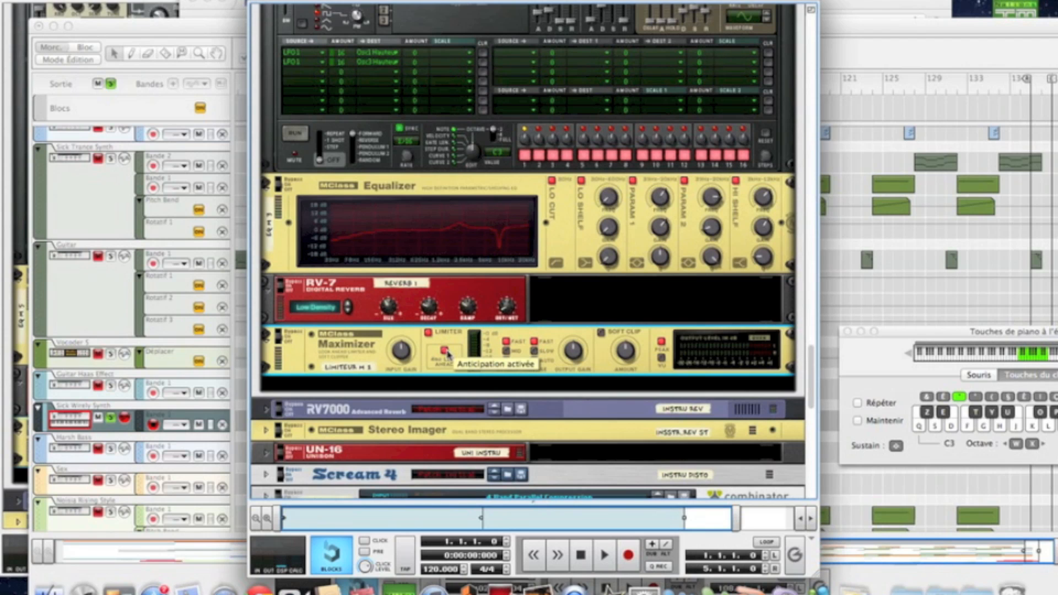
click(444, 351)
drag(406, 358, 400, 347)
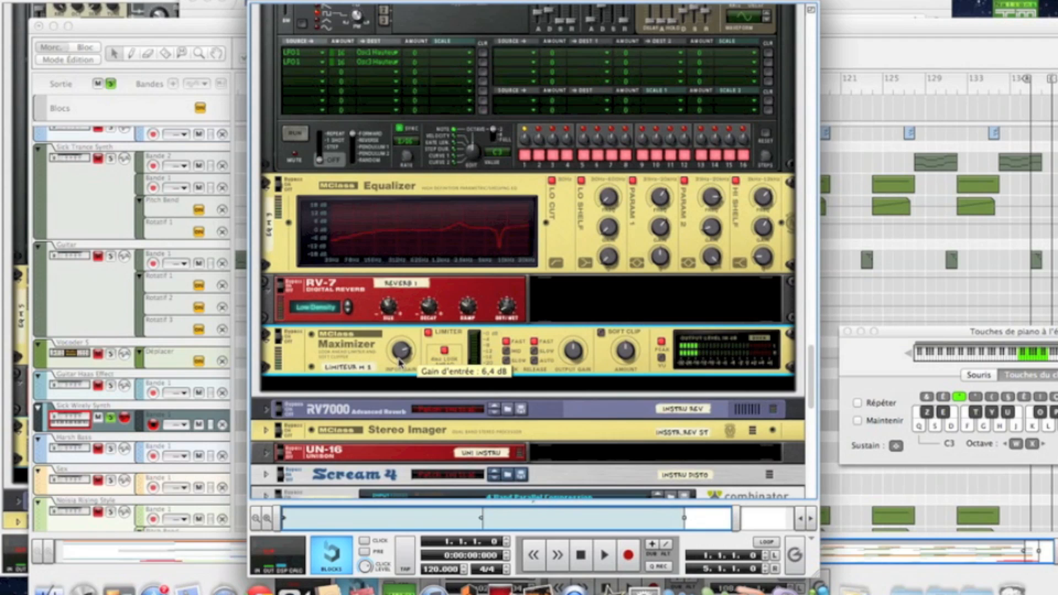
drag(400, 361, 400, 357)
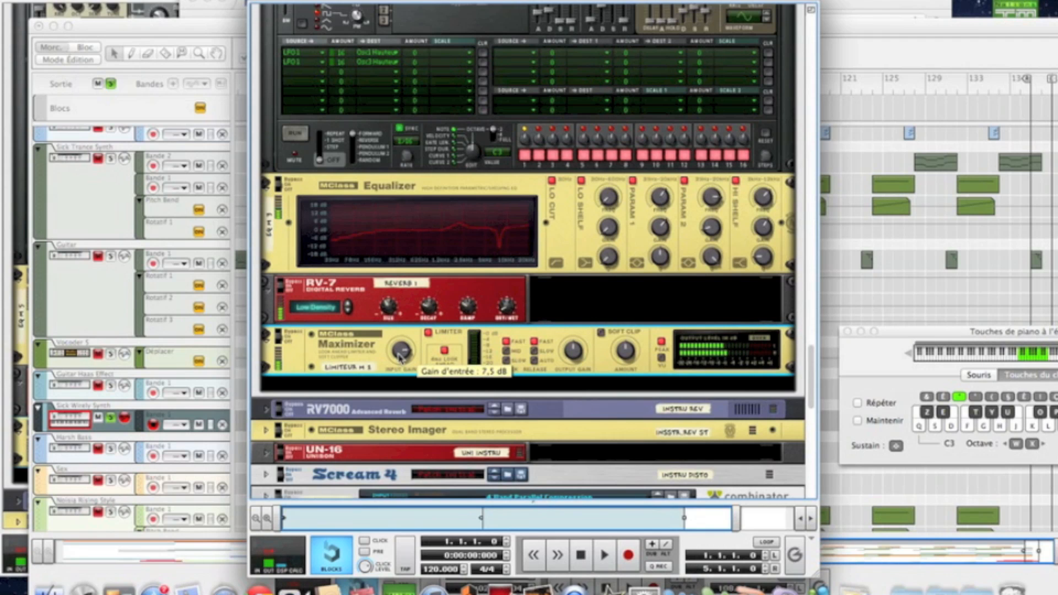
drag(400, 357, 400, 356)
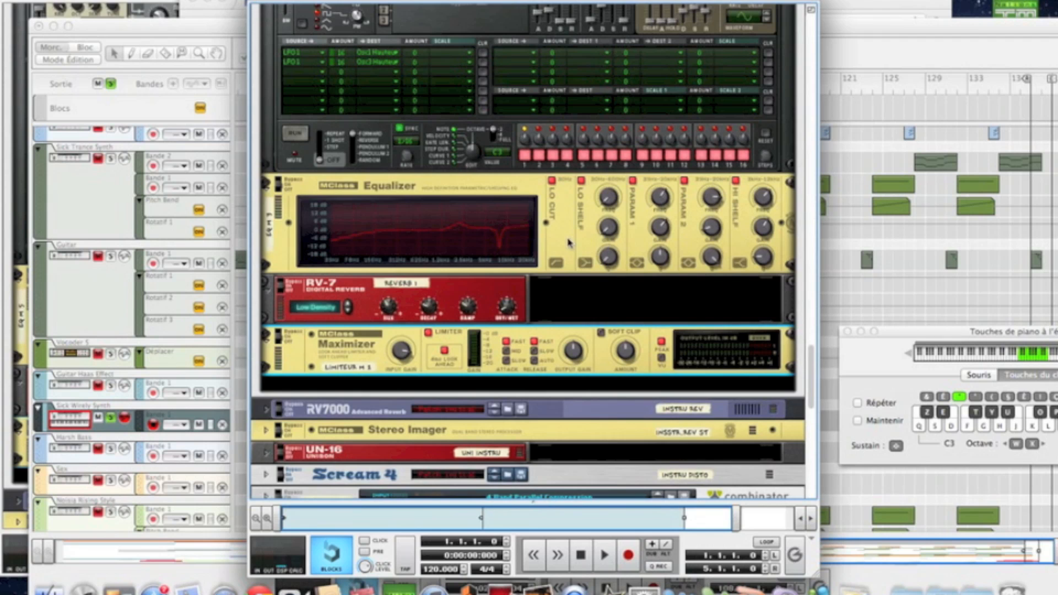
scroll(569, 242, up, 3)
scroll(569, 242, down, 3)
scroll(569, 243, up, 4)
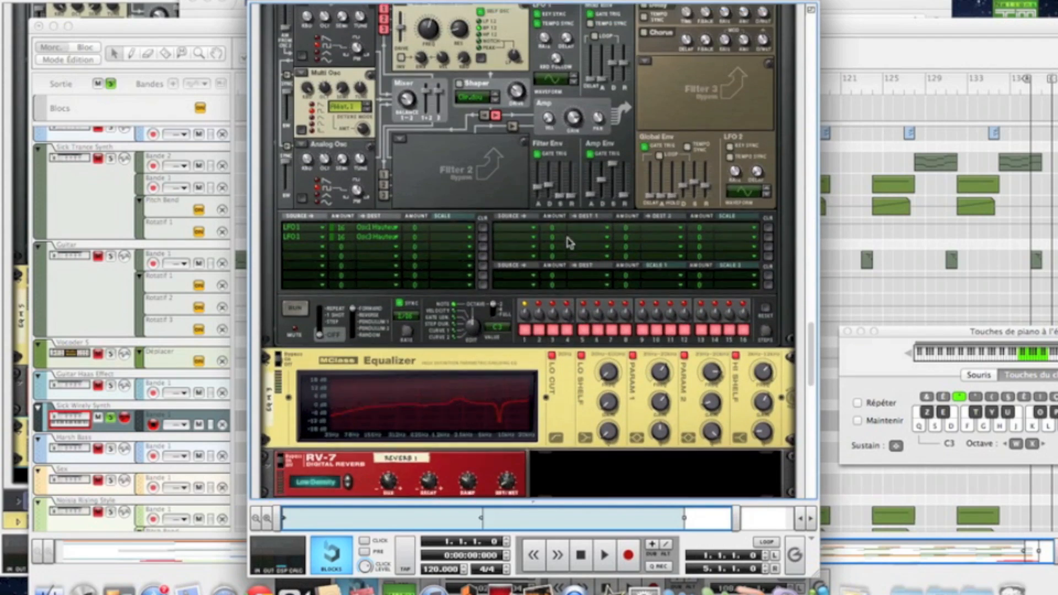
scroll(569, 242, up, 4)
scroll(569, 242, down, 3)
scroll(571, 242, up, 3)
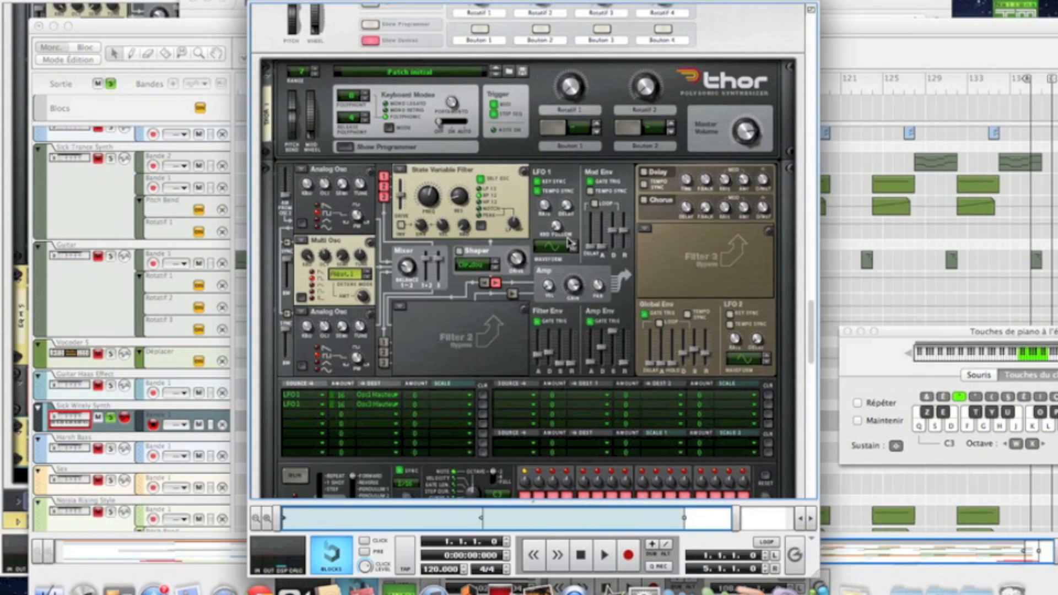
scroll(569, 242, up, 4)
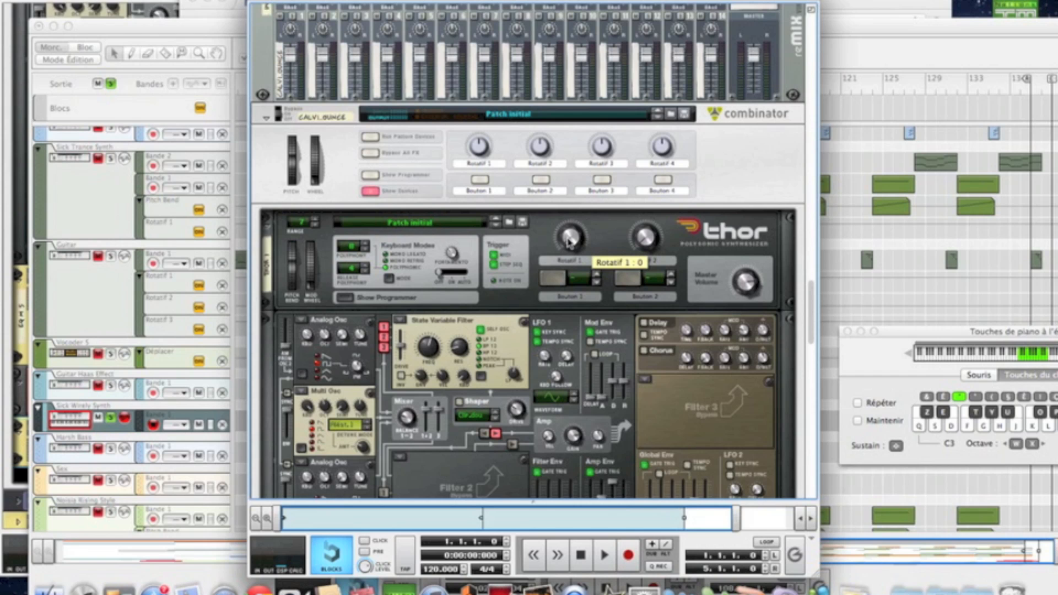
scroll(570, 241, down, 3)
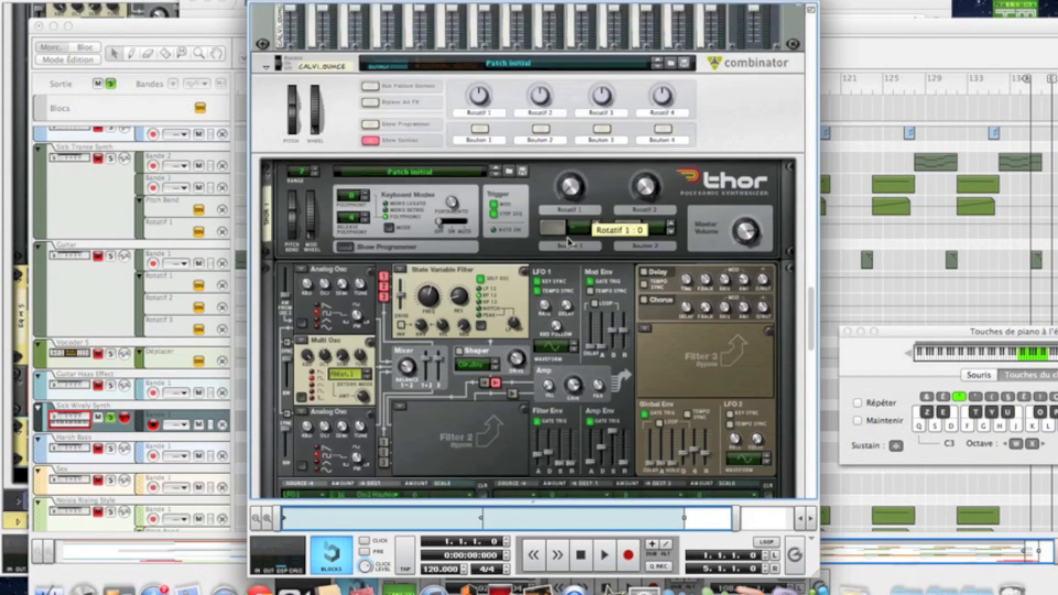